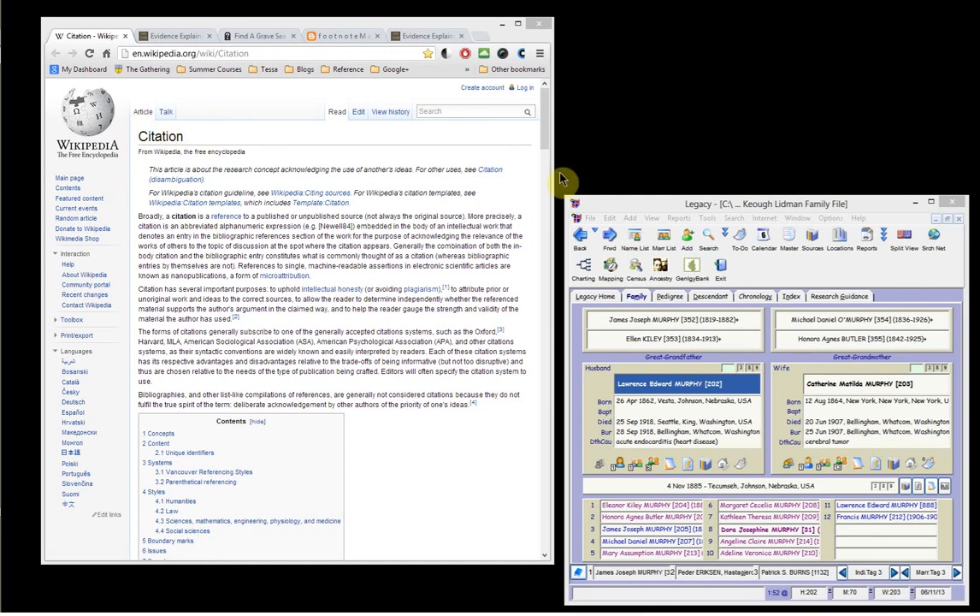
Review the humanities styles in the Wikipedia Citation article and the QuickLesson list on the Evidence Explained site
drag(549, 164, 558, 335)
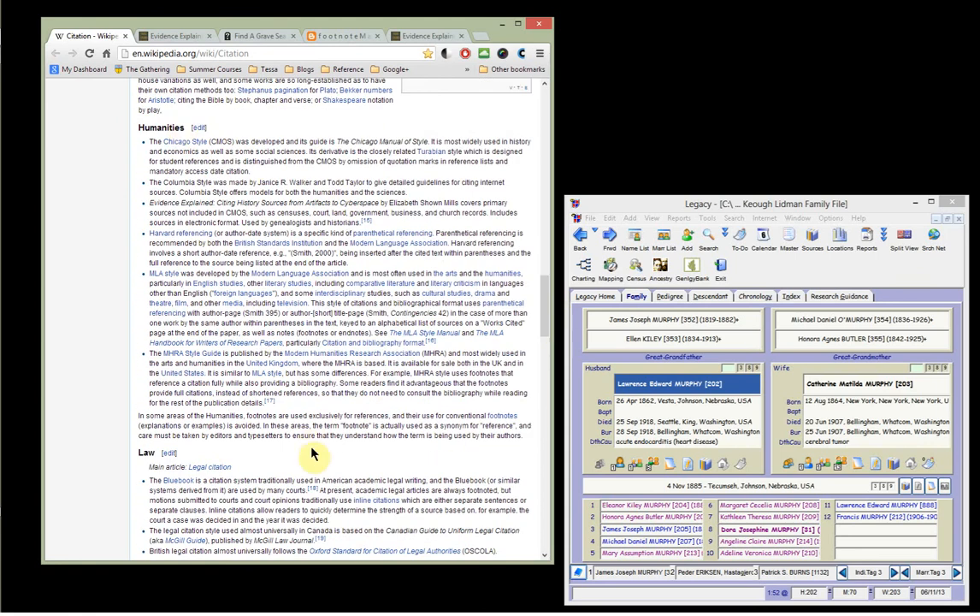
drag(544, 301, 557, 101)
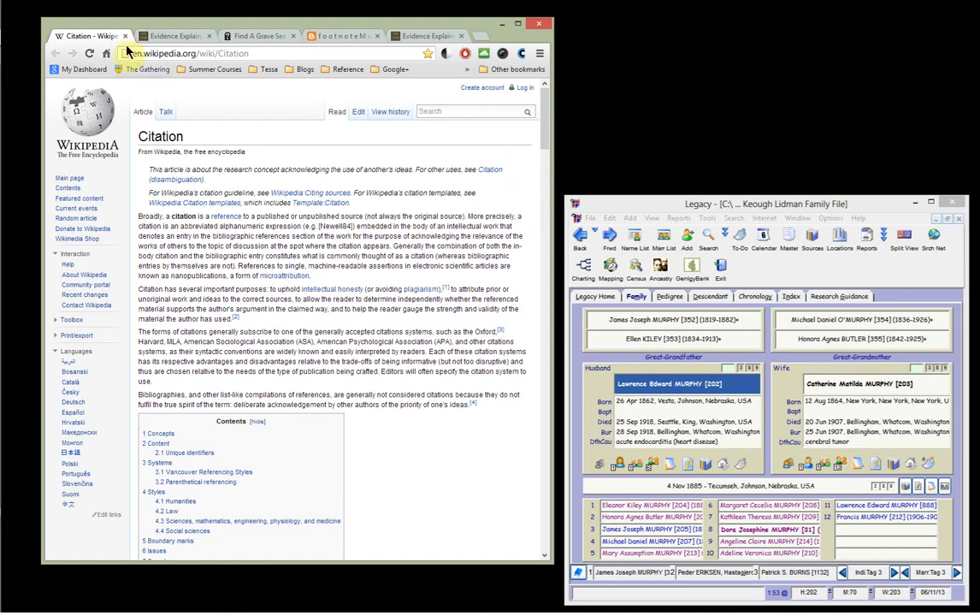
click(158, 39)
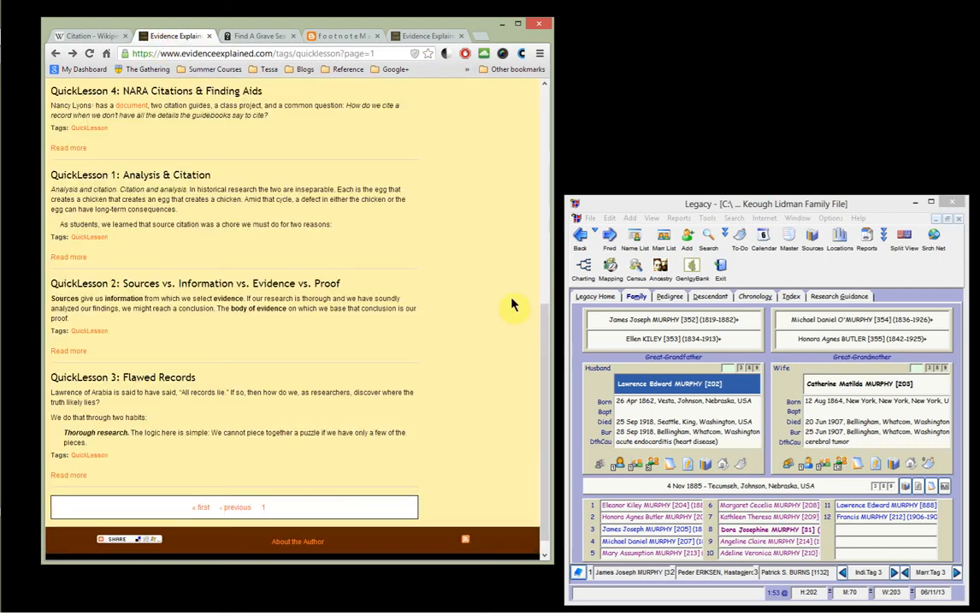
drag(541, 327, 538, 103)
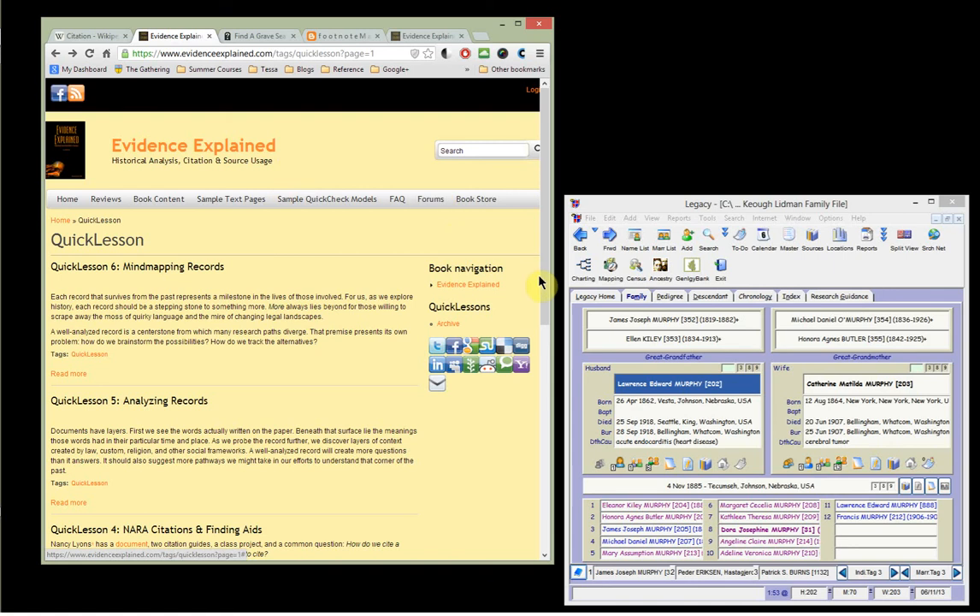
drag(545, 279, 548, 576)
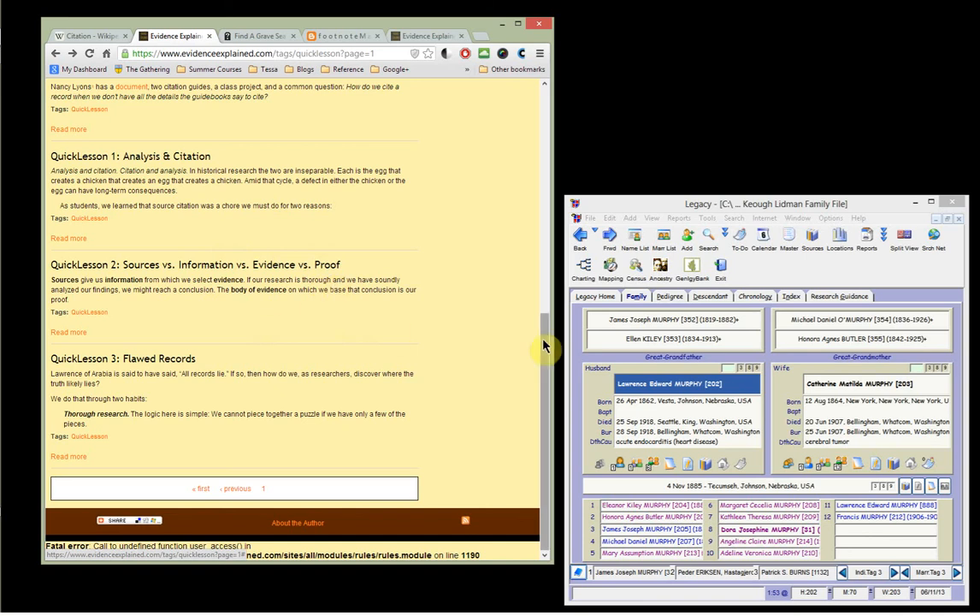
Read the Find A Grave citation thread on the Evidence Explained forum, from the opening question through the later replies
click(427, 36)
drag(545, 202, 545, 128)
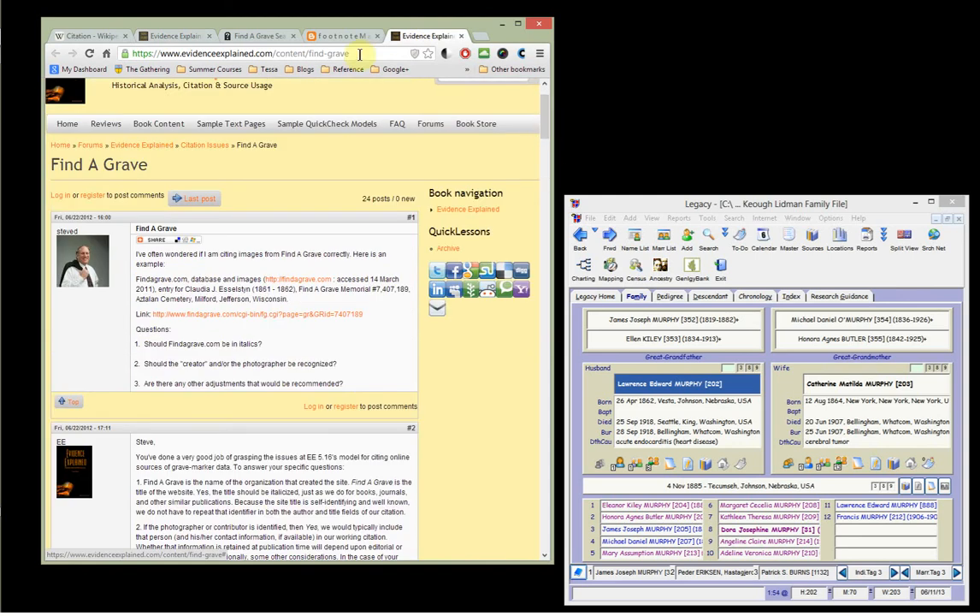
drag(552, 125, 547, 139)
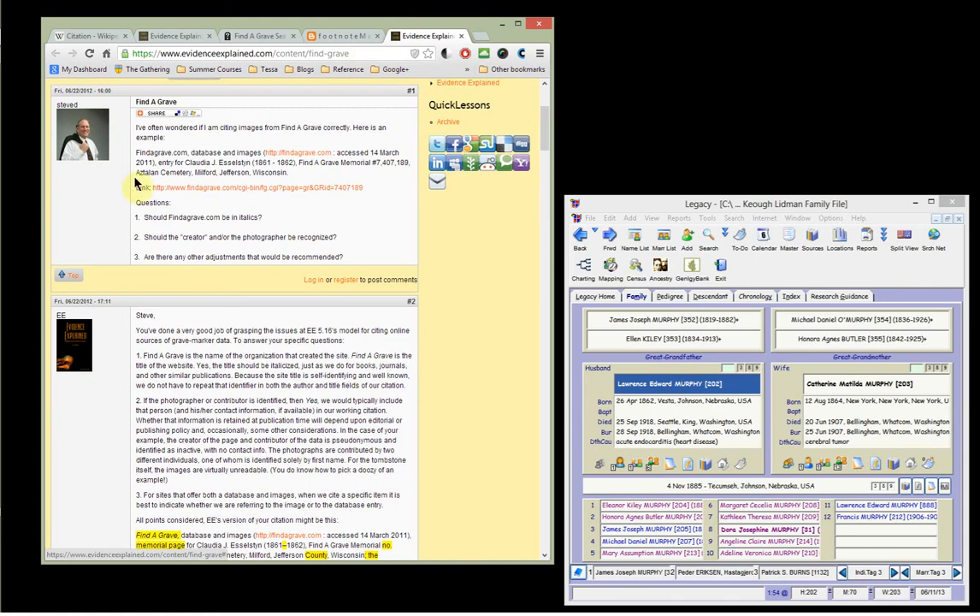
drag(545, 140, 546, 163)
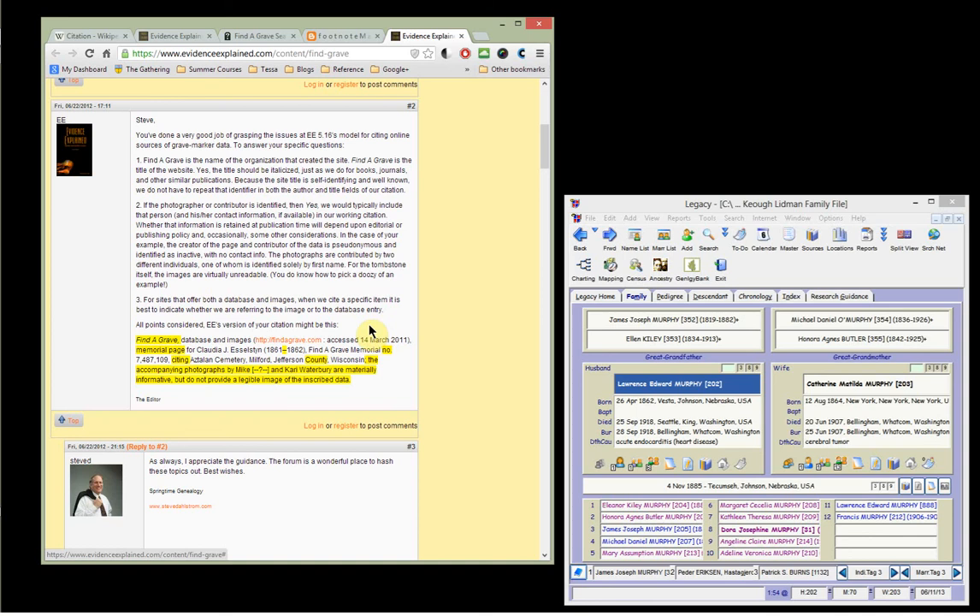
drag(543, 156, 544, 170)
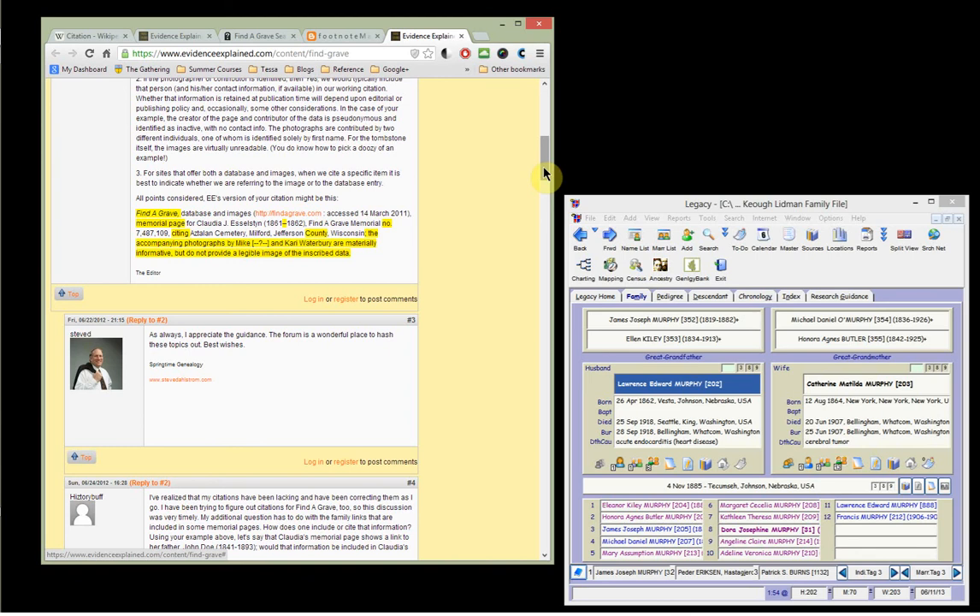
drag(544, 171, 544, 199)
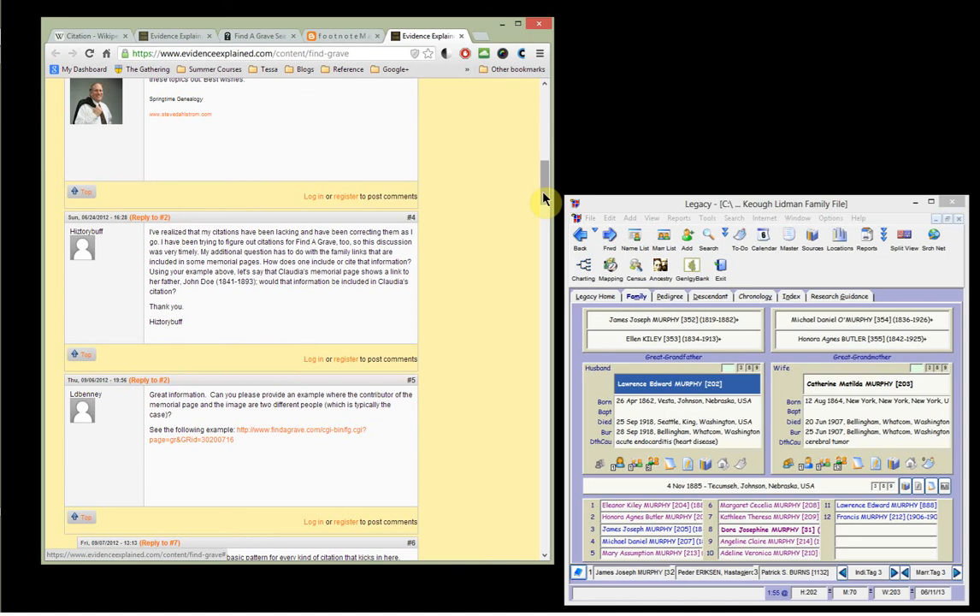
drag(542, 195, 545, 518)
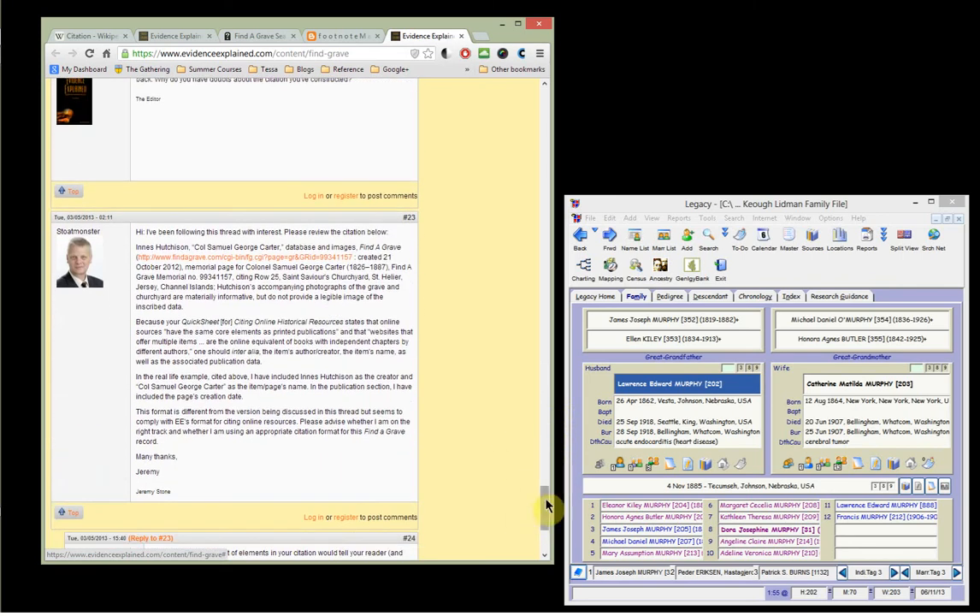
drag(549, 513, 550, 517)
scroll(550, 518, down, 2)
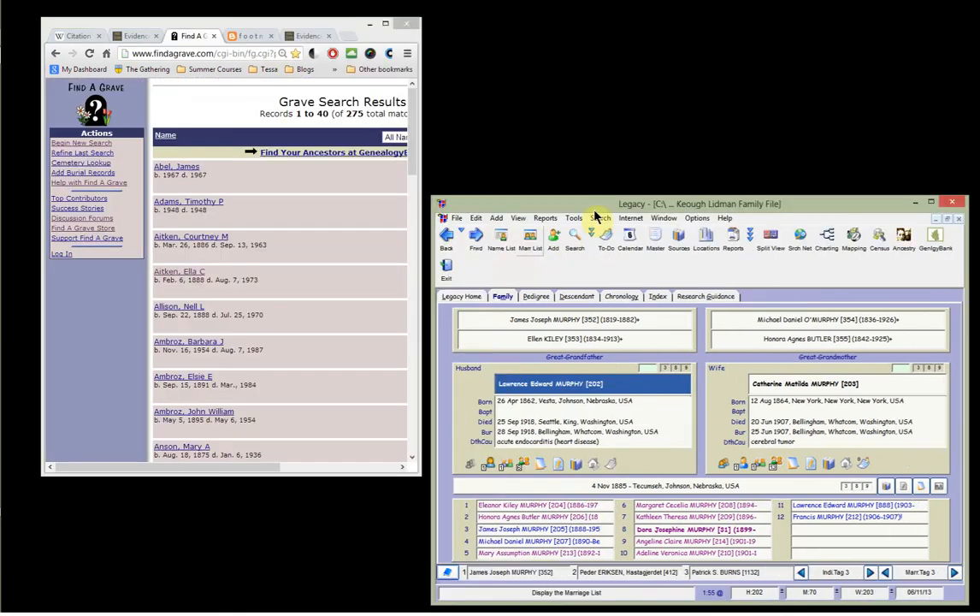
In Legacy, open the master source "CEMETERY - USA Find A Grave" for editing and place its definition window clear of the source list
drag(593, 212, 590, 133)
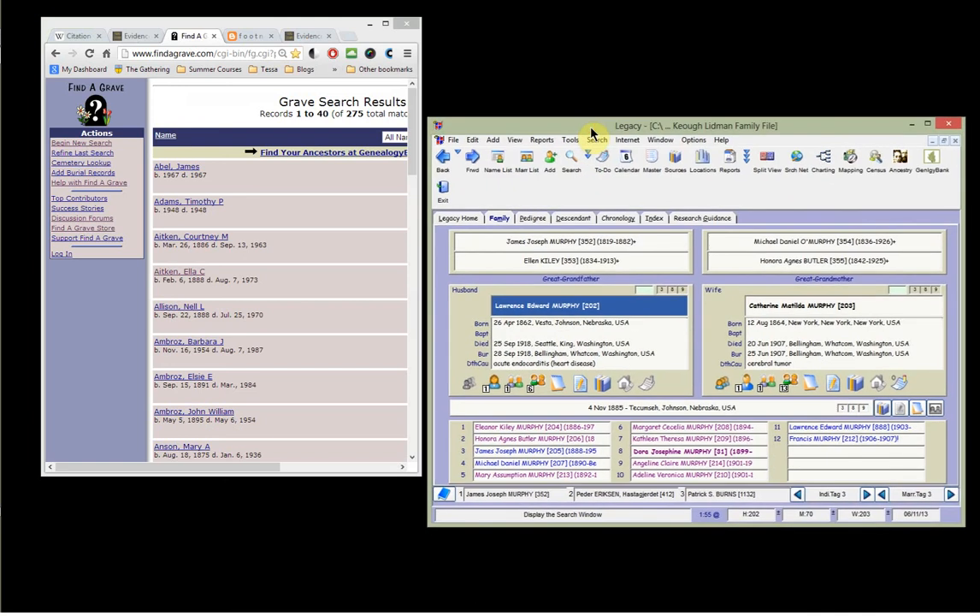
click(652, 161)
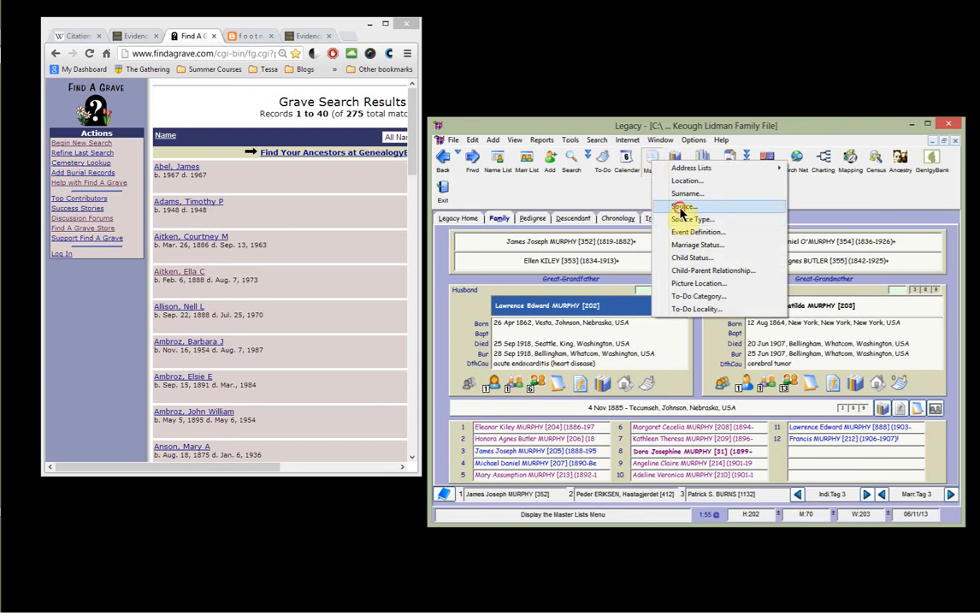
click(681, 209)
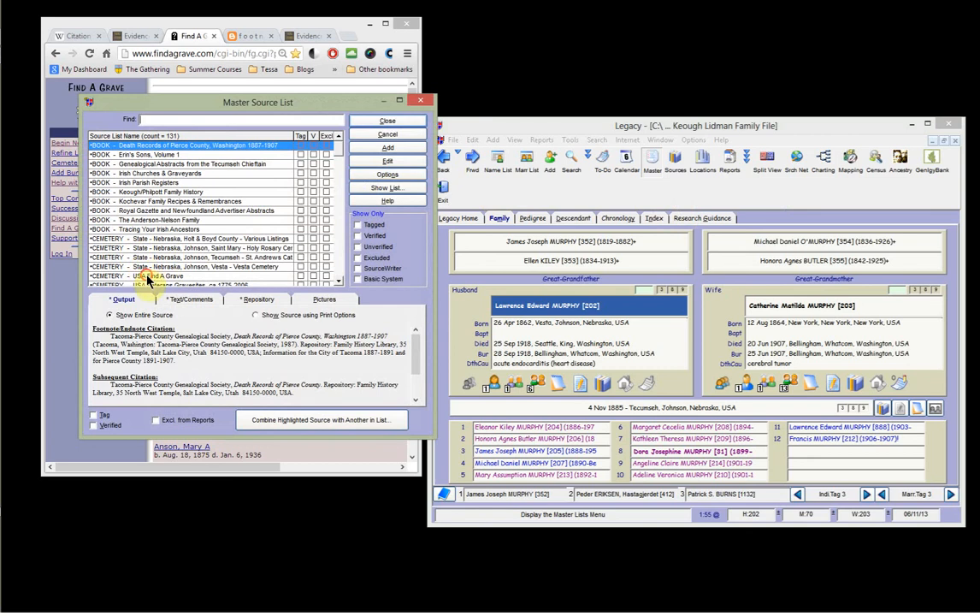
click(137, 275)
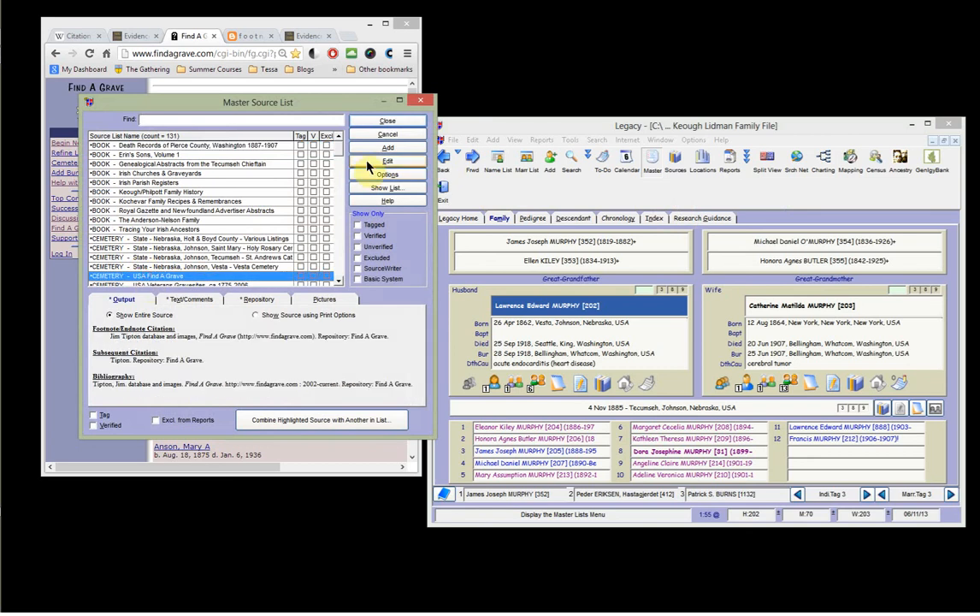
click(387, 160)
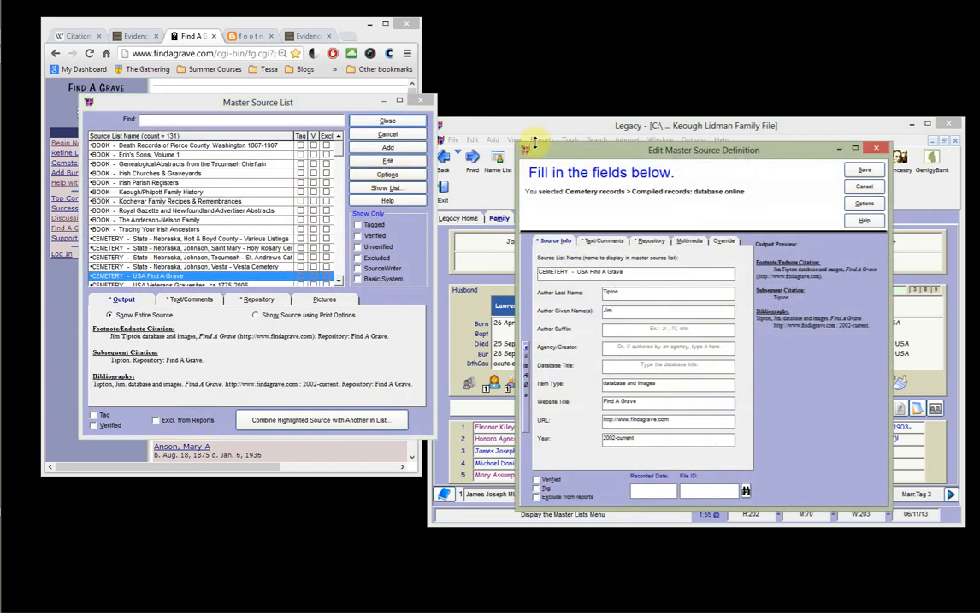
drag(527, 154, 357, 155)
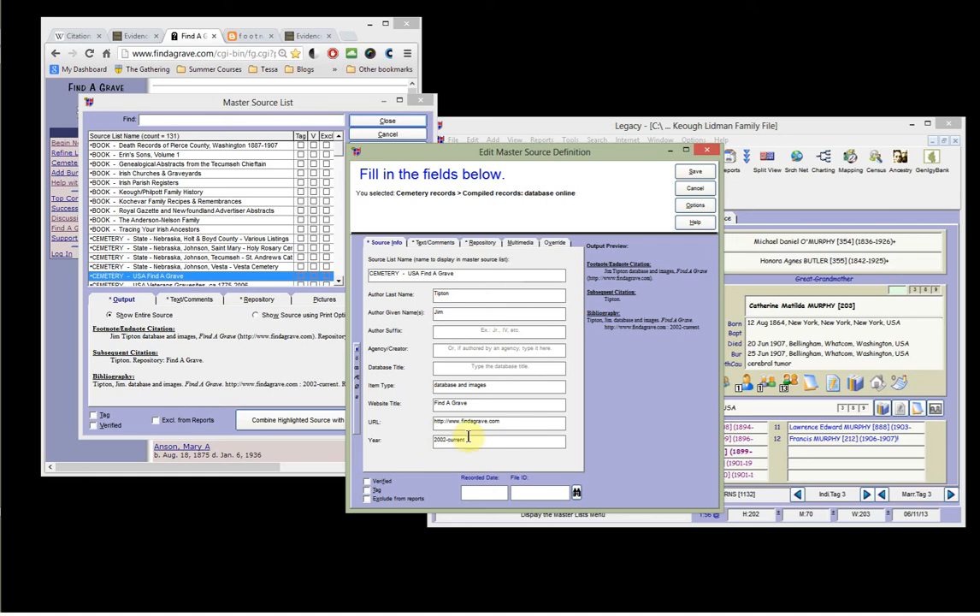
Review the text, comments and repository of the Find A Grave master source, and save the definition
click(432, 242)
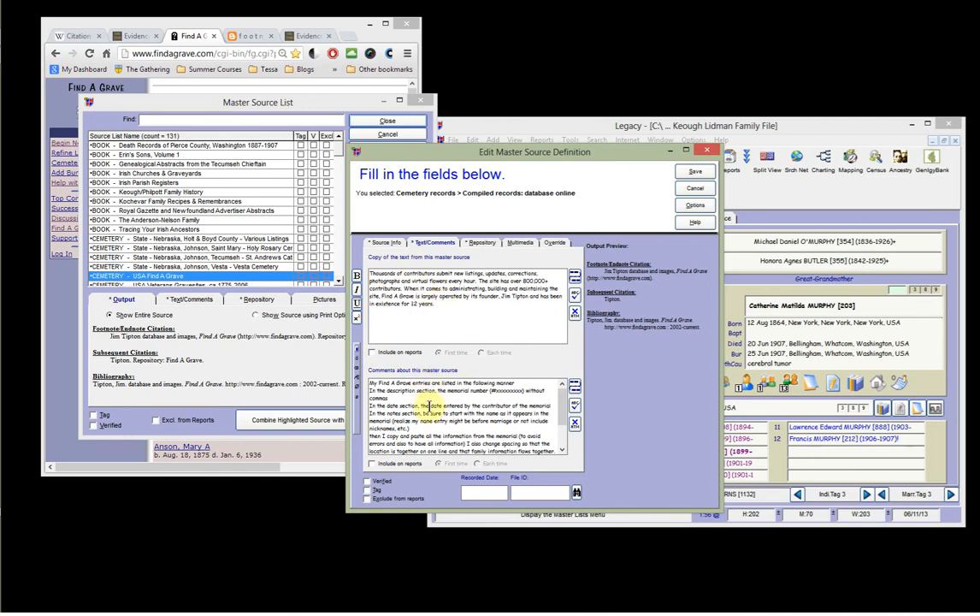
scroll(564, 389, down, 3)
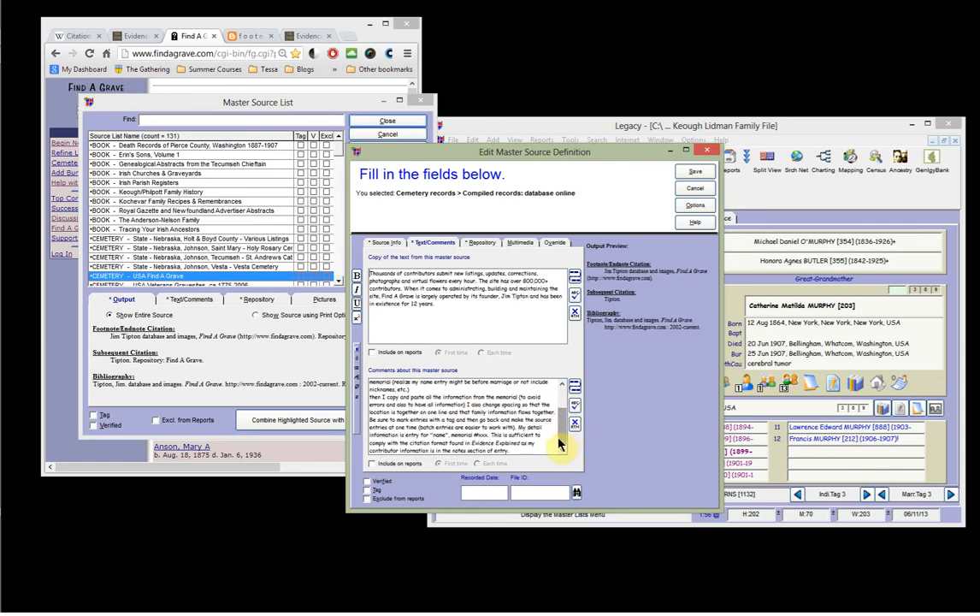
scroll(566, 385, up, 5)
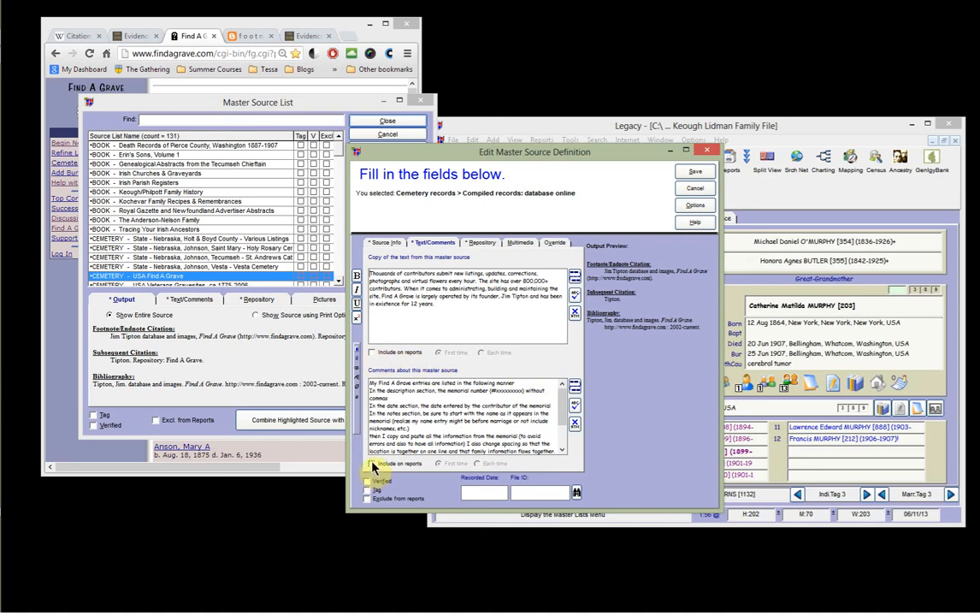
click(481, 242)
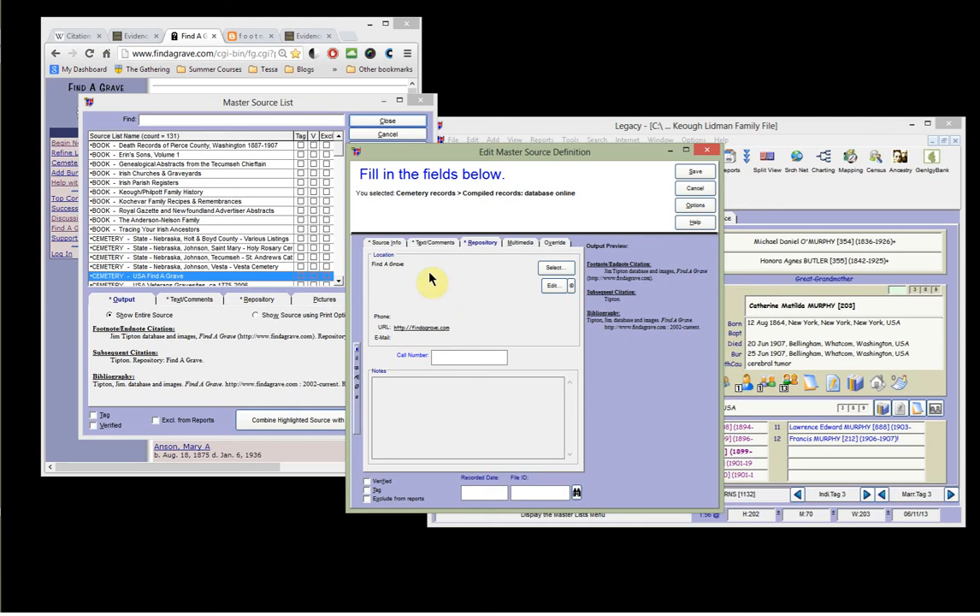
click(683, 173)
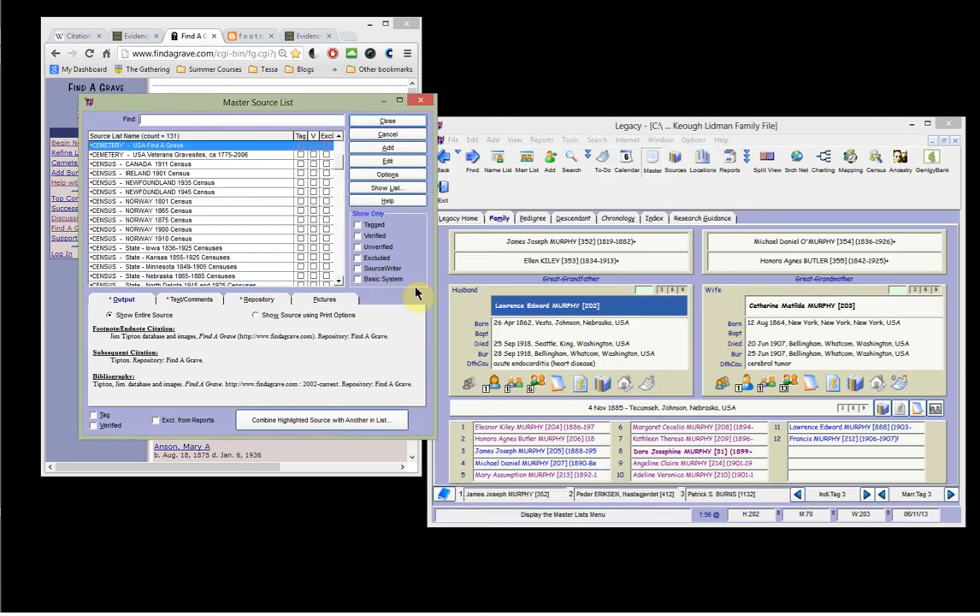
List all individuals who use the Find A Grave master source, look through them, and close the Master Source List
click(385, 187)
drag(369, 184, 374, 144)
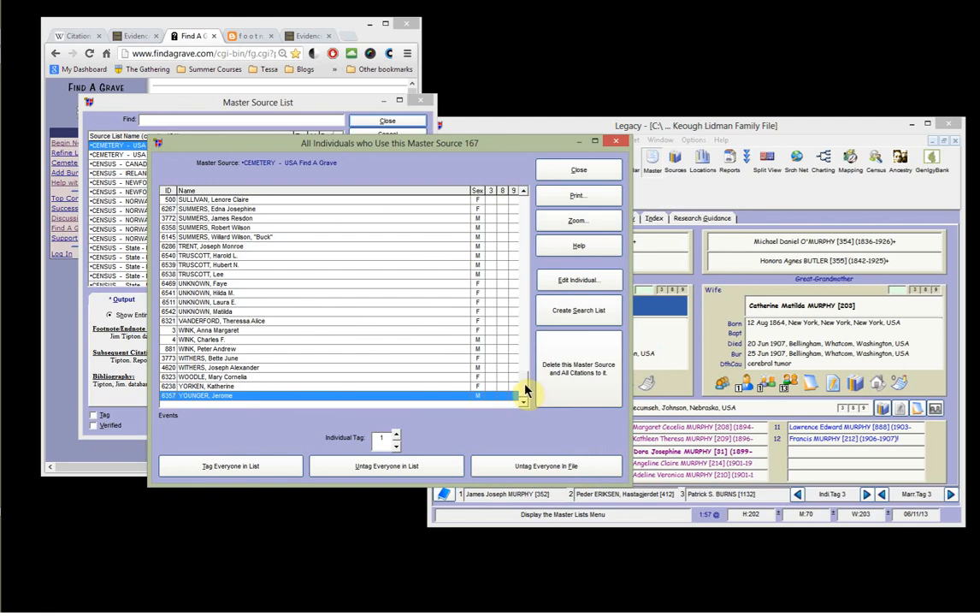
drag(527, 212, 524, 196)
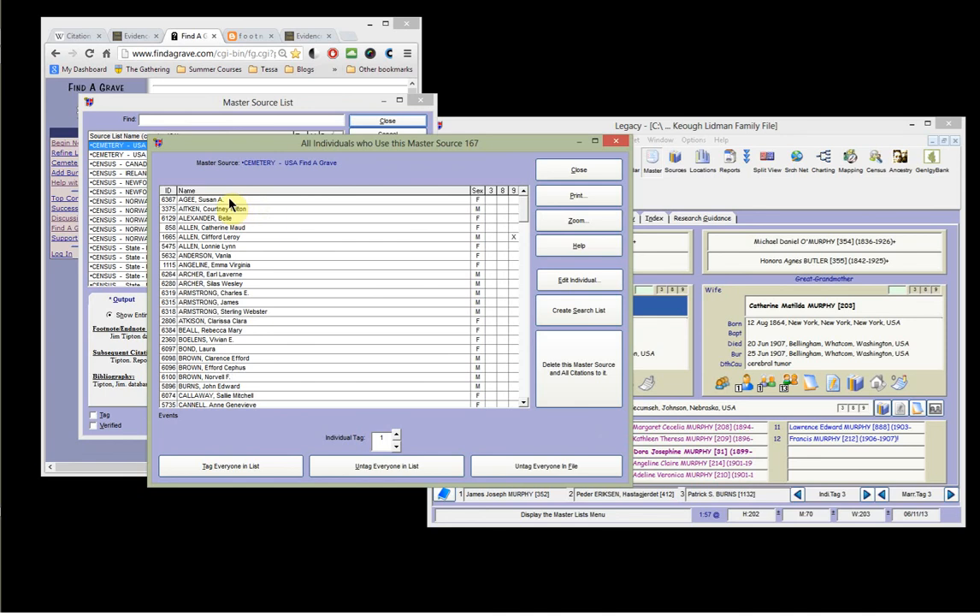
click(524, 402)
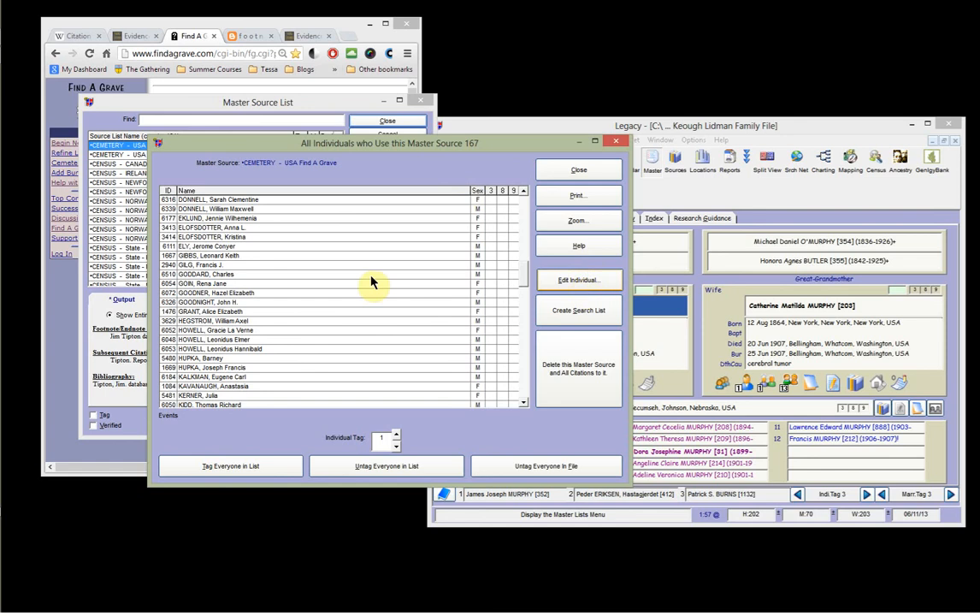
click(240, 283)
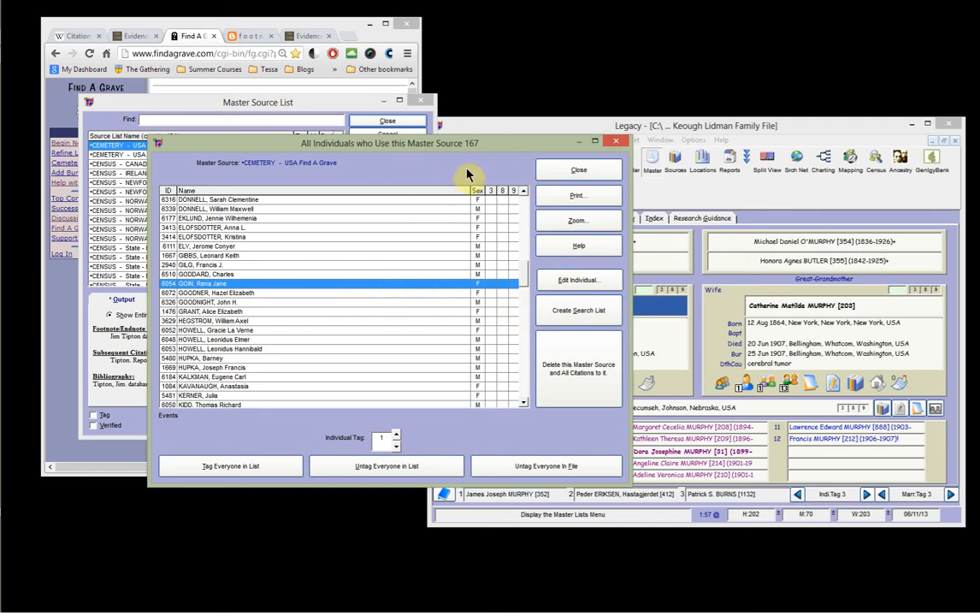
click(614, 141)
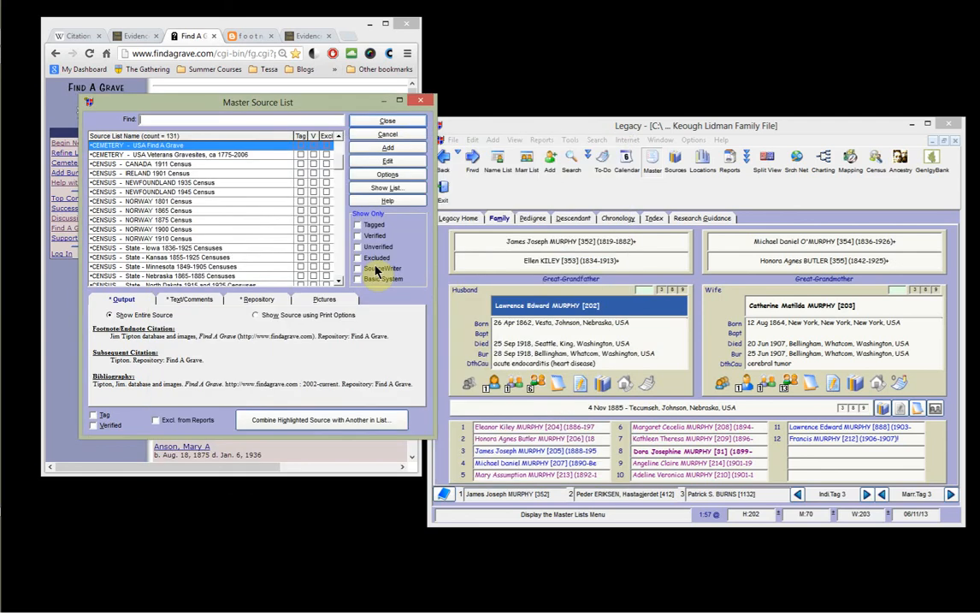
click(385, 122)
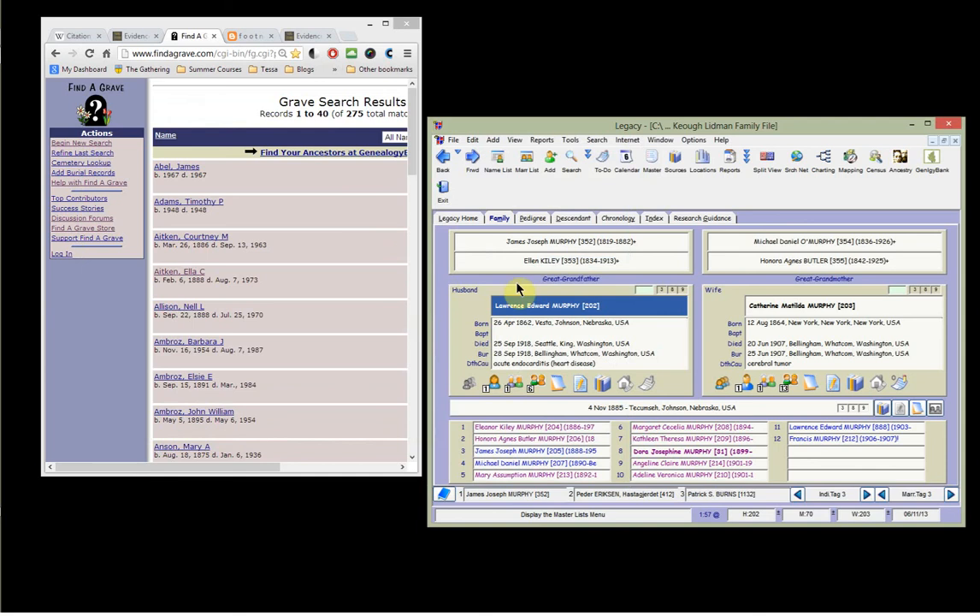
Create a search list of individuals whose event name contains "Find A Grave" and whose burial place contains "tecumseh"
click(570, 159)
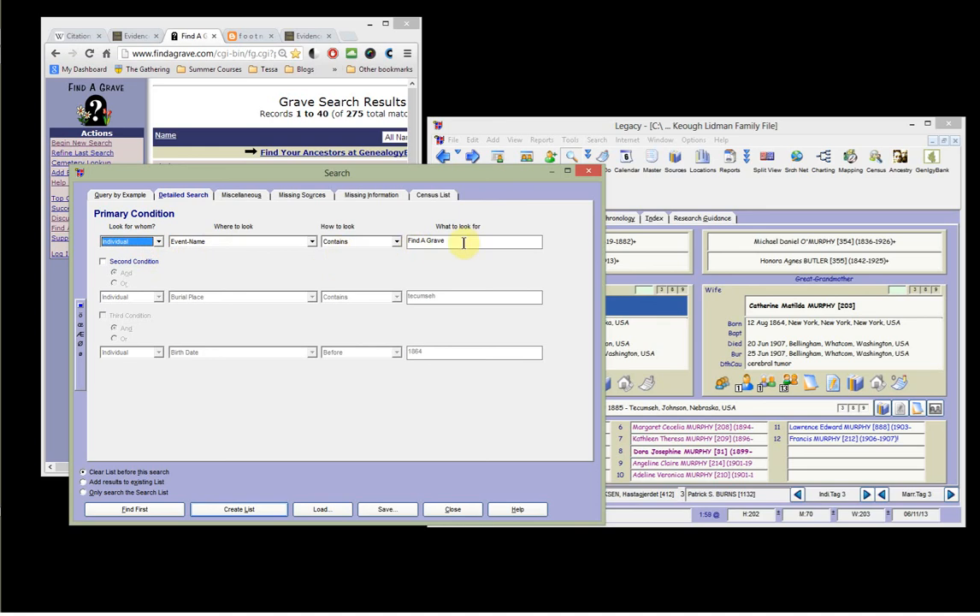
click(103, 263)
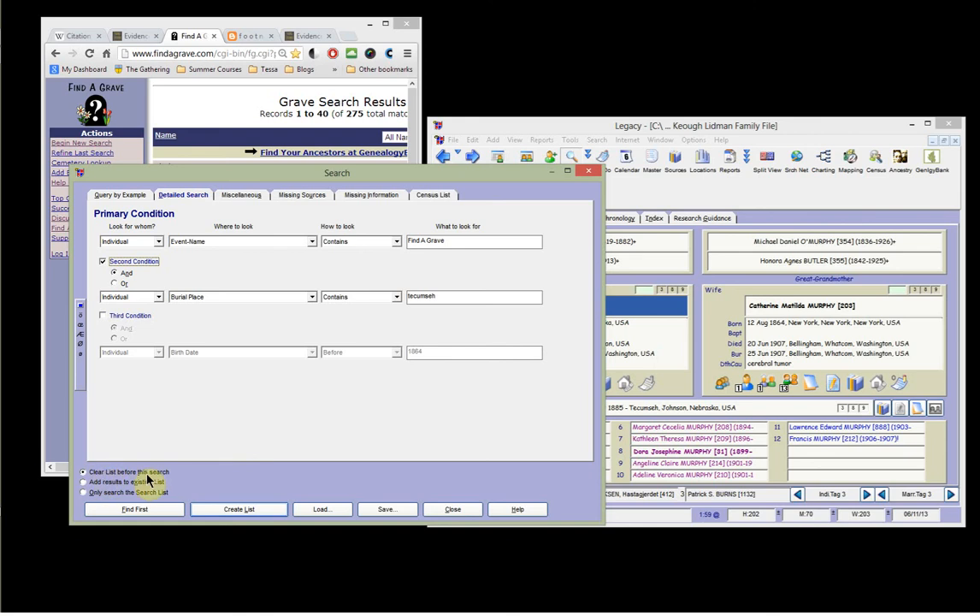
click(240, 509)
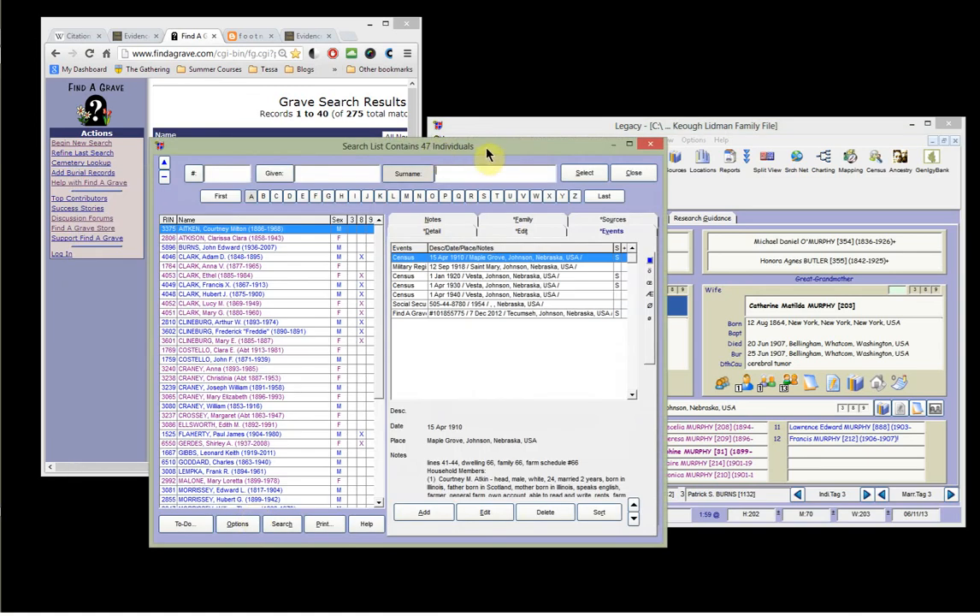
Arrange the search list beside the Find A Grave results, widening the browser to check the cemetery column and narrowing it again
drag(542, 157, 768, 136)
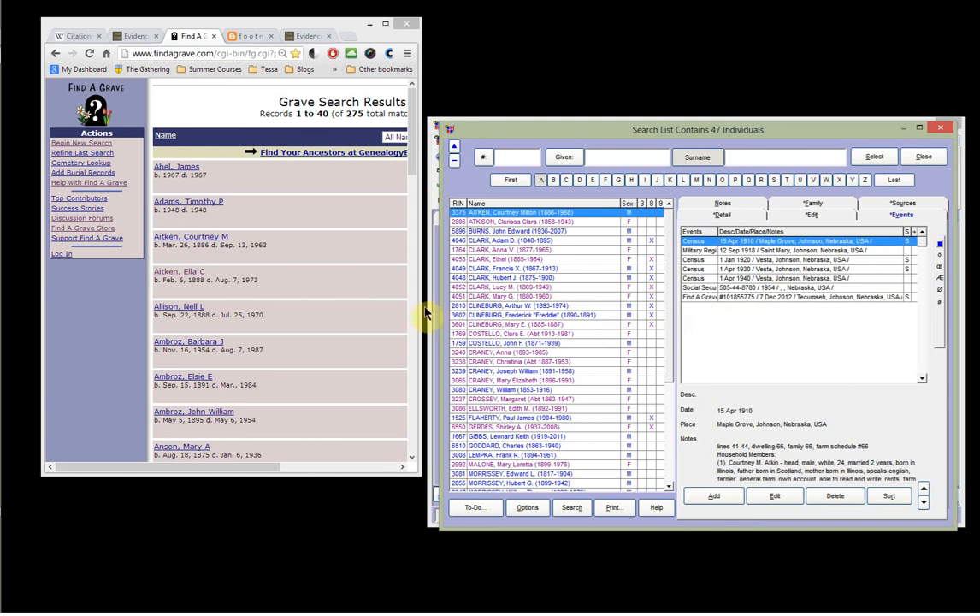
drag(420, 299, 575, 291)
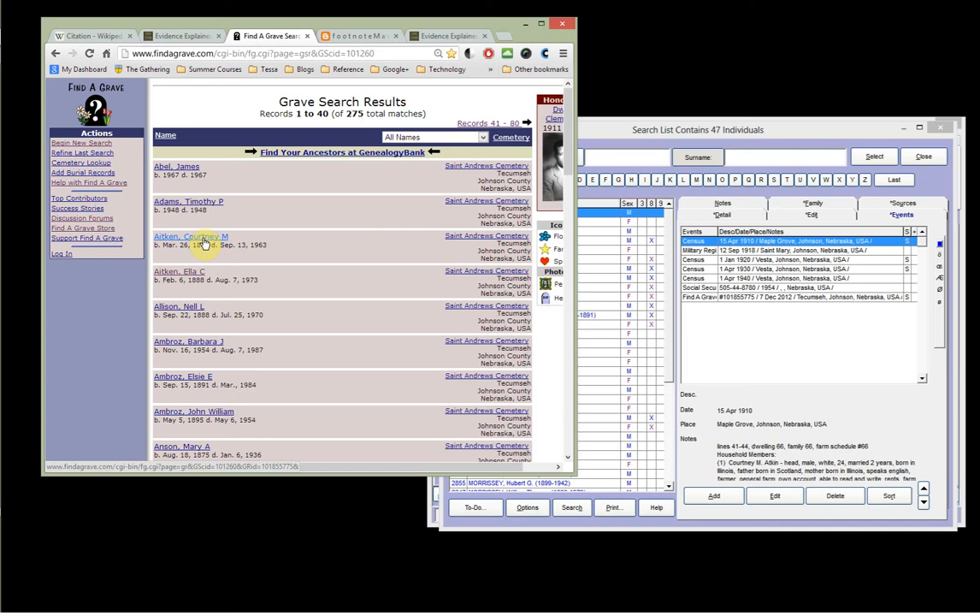
drag(574, 269, 460, 269)
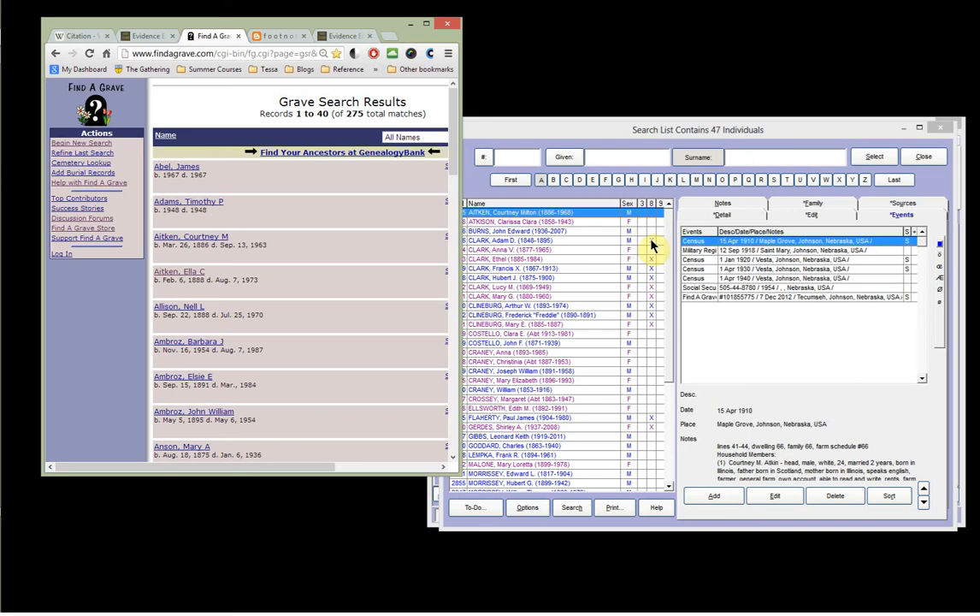
Review the tag descriptions in Advanced Tagging, including the one for tag 8, and close it
click(534, 511)
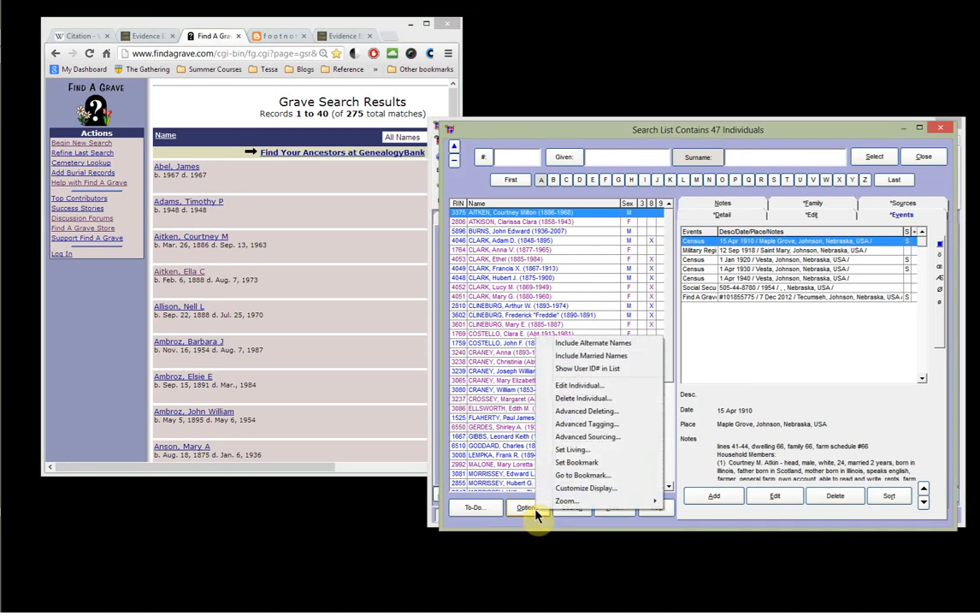
click(588, 433)
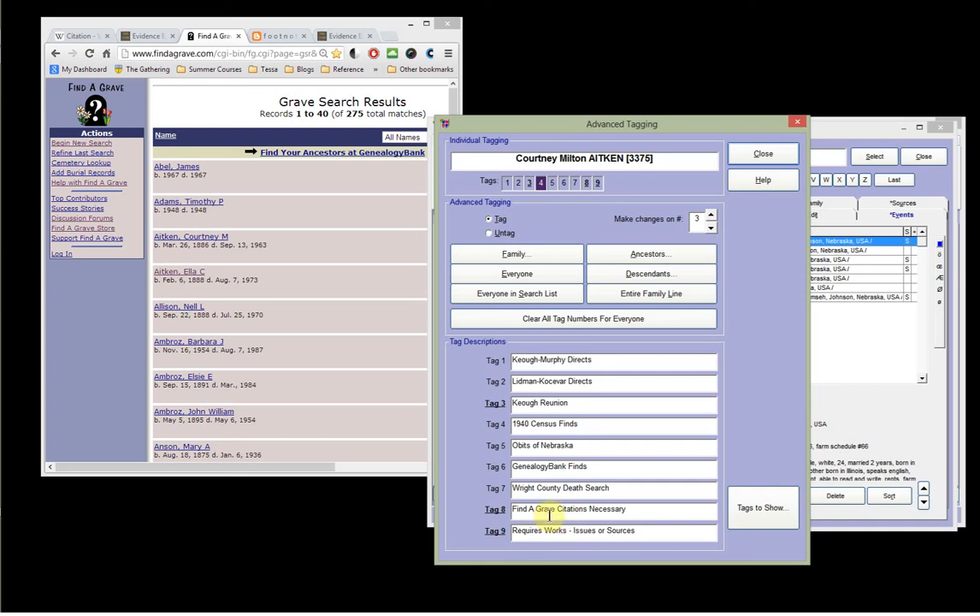
click(746, 158)
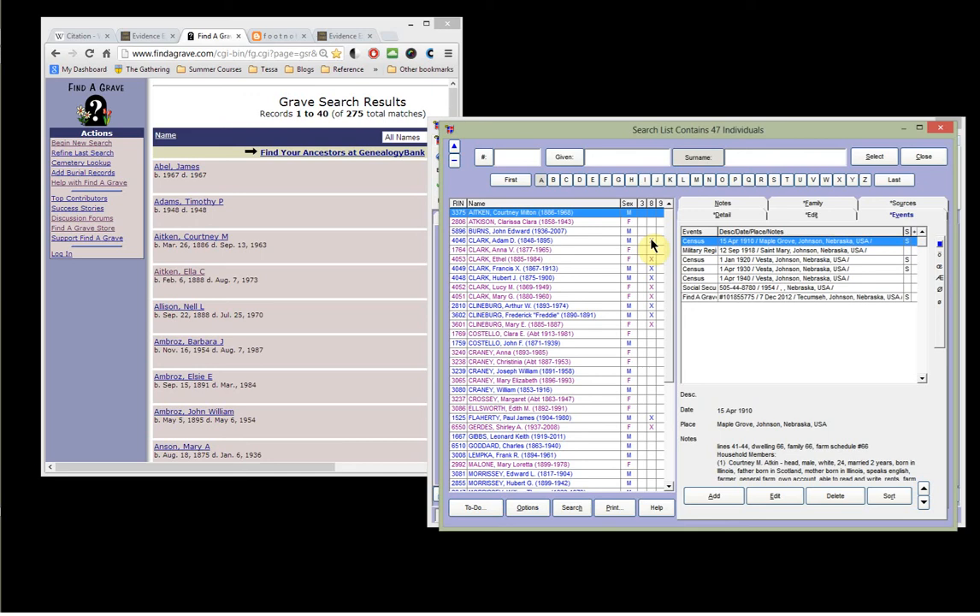
Open the Find A Grave event of the first individual marked with tag 8 for editing and read through its notes
click(595, 242)
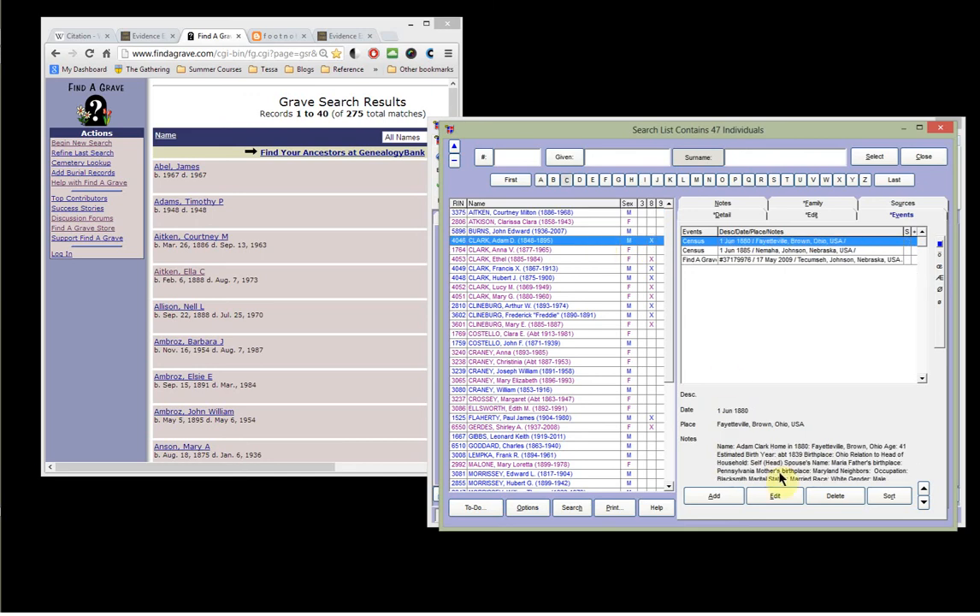
click(766, 260)
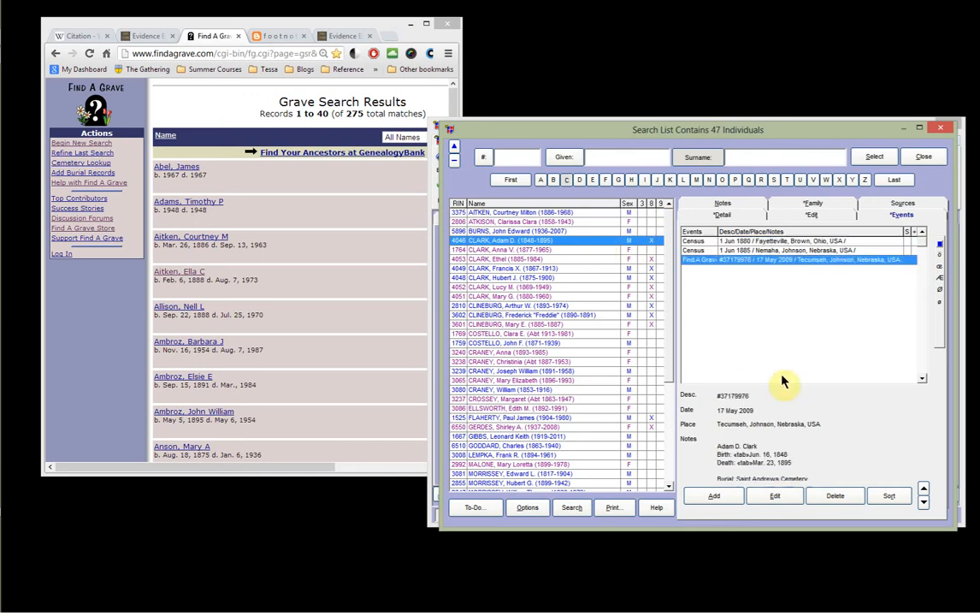
click(778, 496)
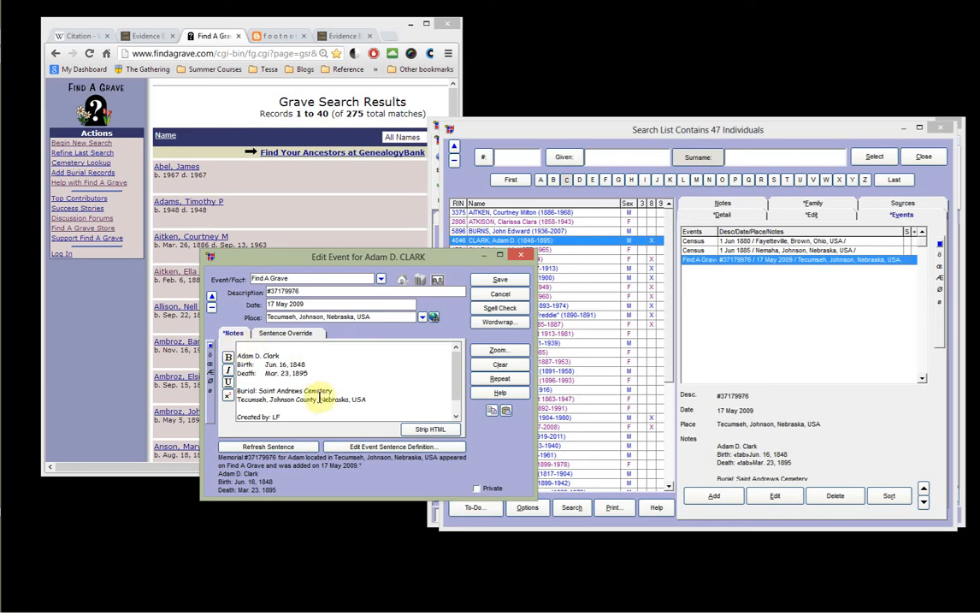
drag(457, 372, 455, 407)
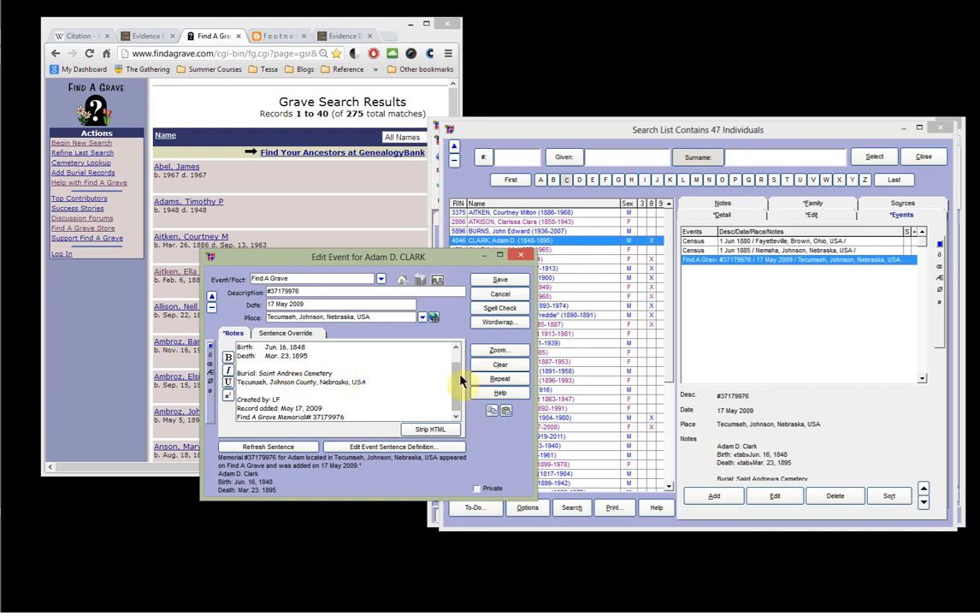
mouse_move(462, 383)
mouse_down()
mouse_move(459, 359)
mouse_move(457, 389)
mouse_up()
scroll(415, 363, up, 2)
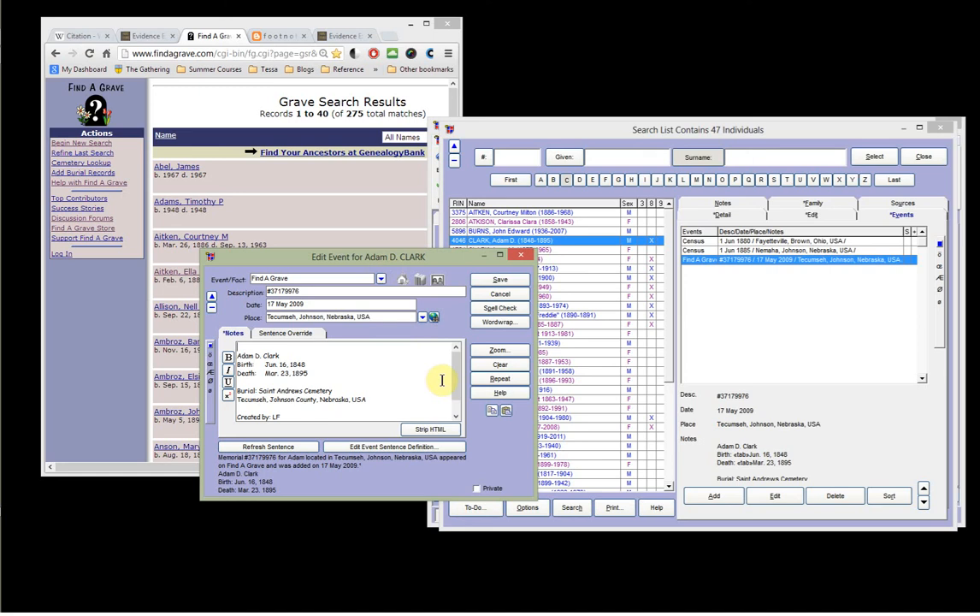
drag(458, 366, 456, 398)
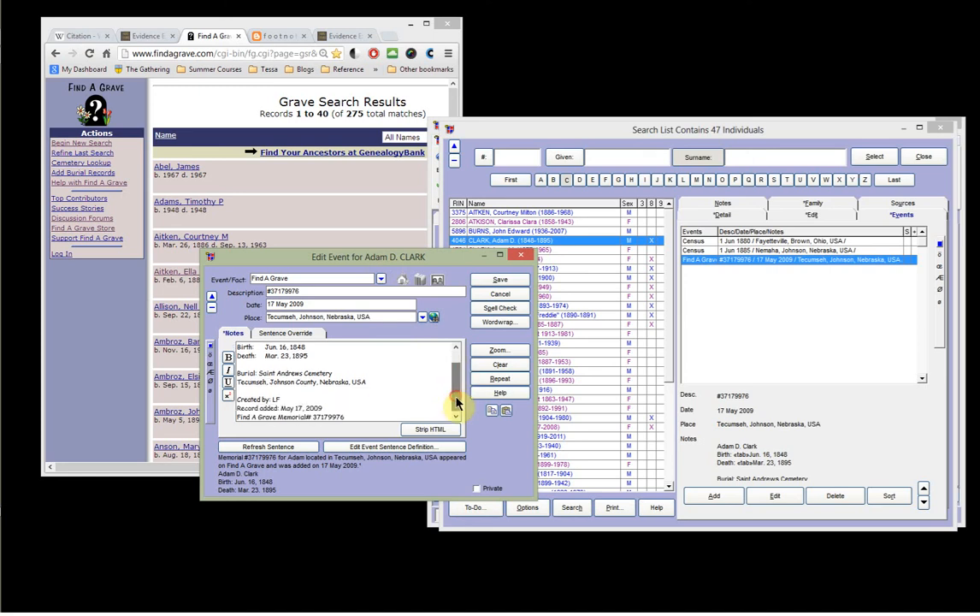
Open the Source Clipboard from the event and load the saved "Find A Grave" clipboard
click(213, 297)
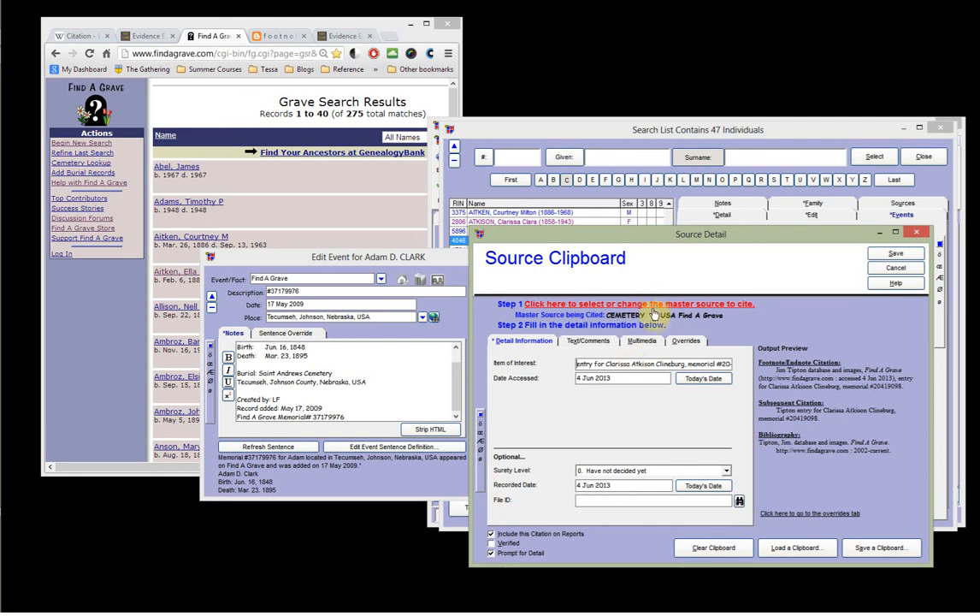
click(824, 553)
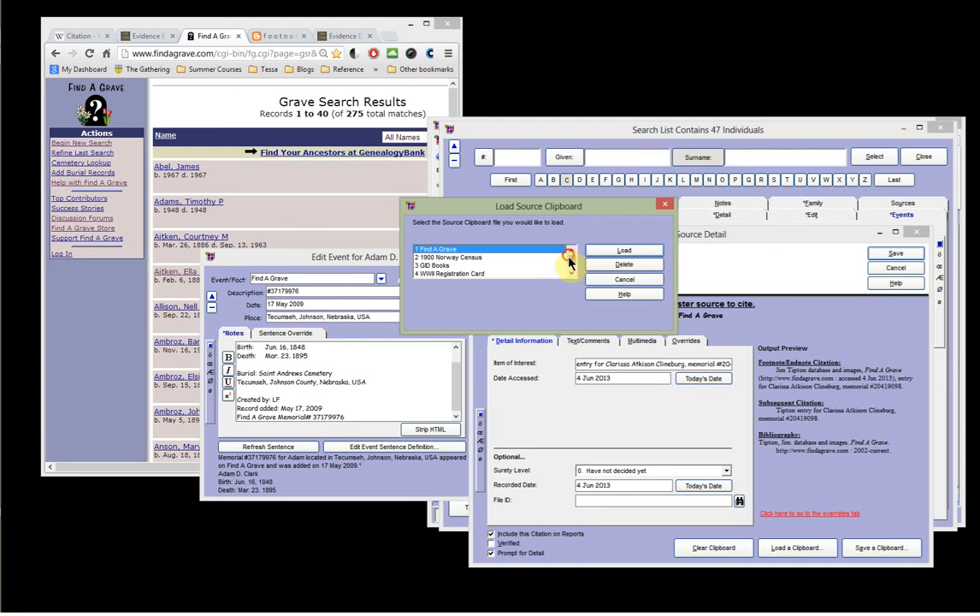
scroll(569, 265, down, 2)
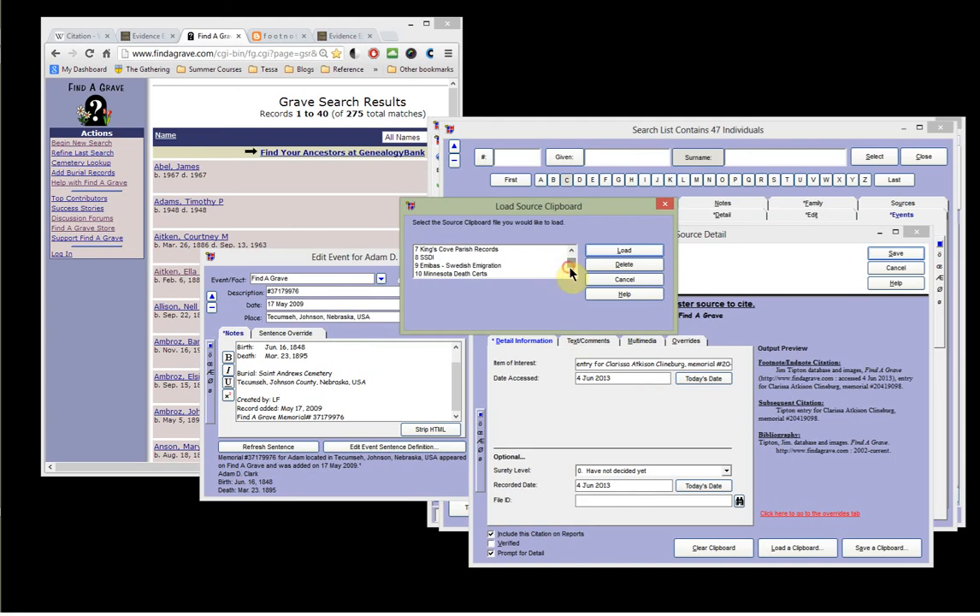
scroll(571, 269, up, 2)
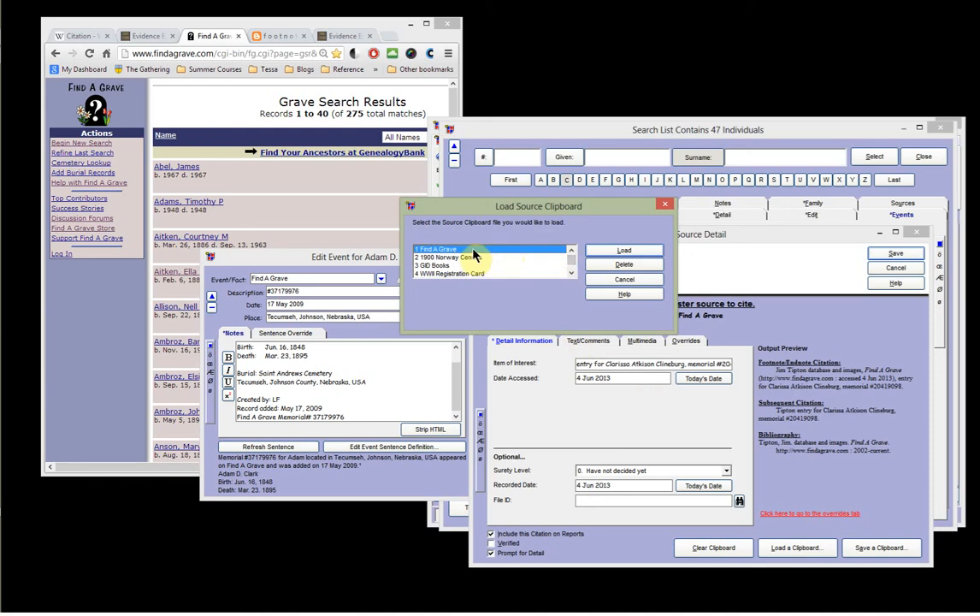
click(664, 206)
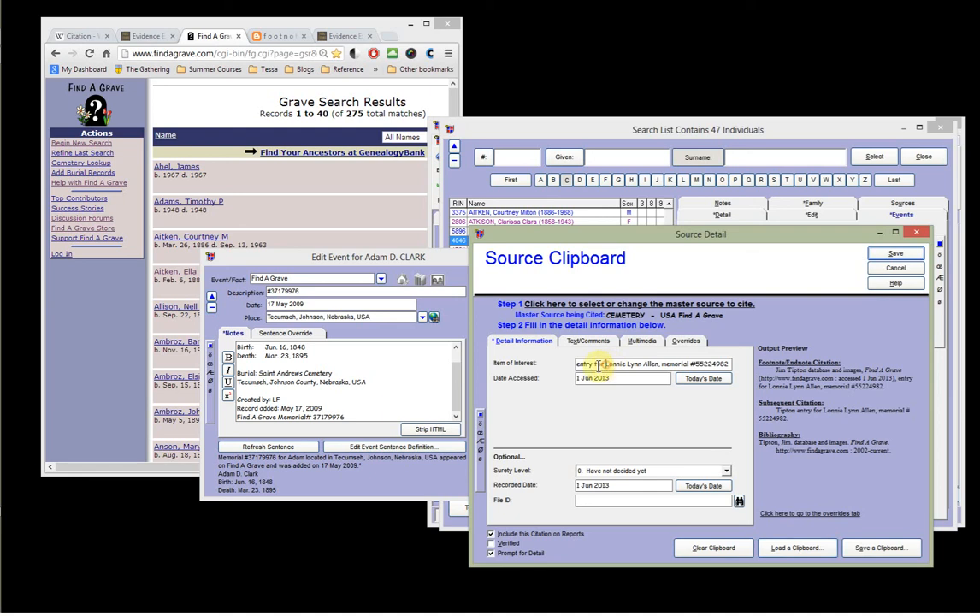
Replace the name in the citation's Item of Interest with the full name of the individual whose event is open
key(BackSpace)
key(BackSpace)
key(BackSpace)
key(BackSpace)
key(BackSpace)
key(BackSpace)
key(BackSpace)
key(BackSpace)
key(BackSpace)
key(BackSpace)
key(BackSpace)
key(BackSpace)
key(BackSpace)
key(BackSpace)
key(BackSpace)
key(BackSpace)
key(BackSpace)
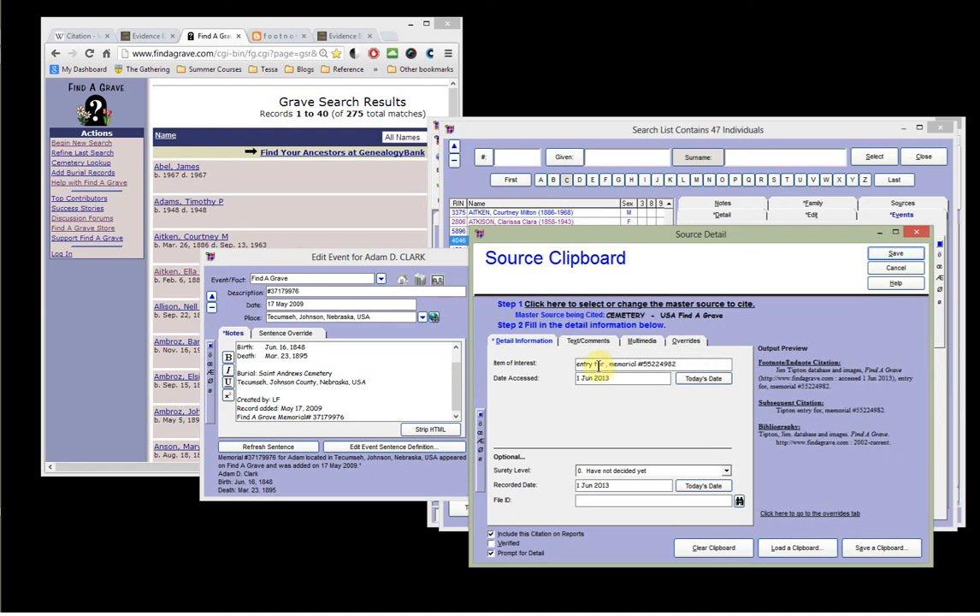
text(Adam)
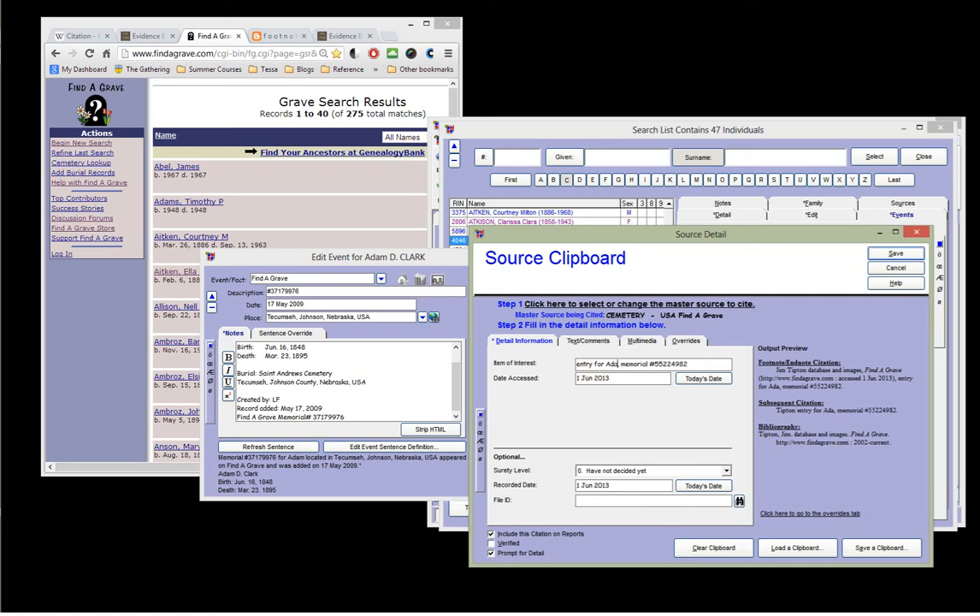
text( D. Clark)
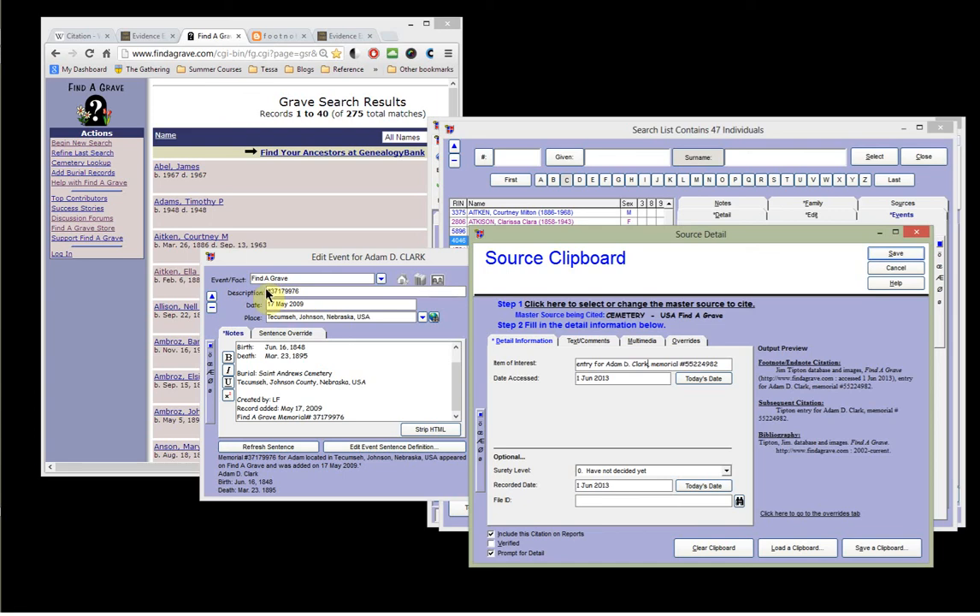
Replace the memorial number in the Item of Interest with the one given in the event description
click(685, 364)
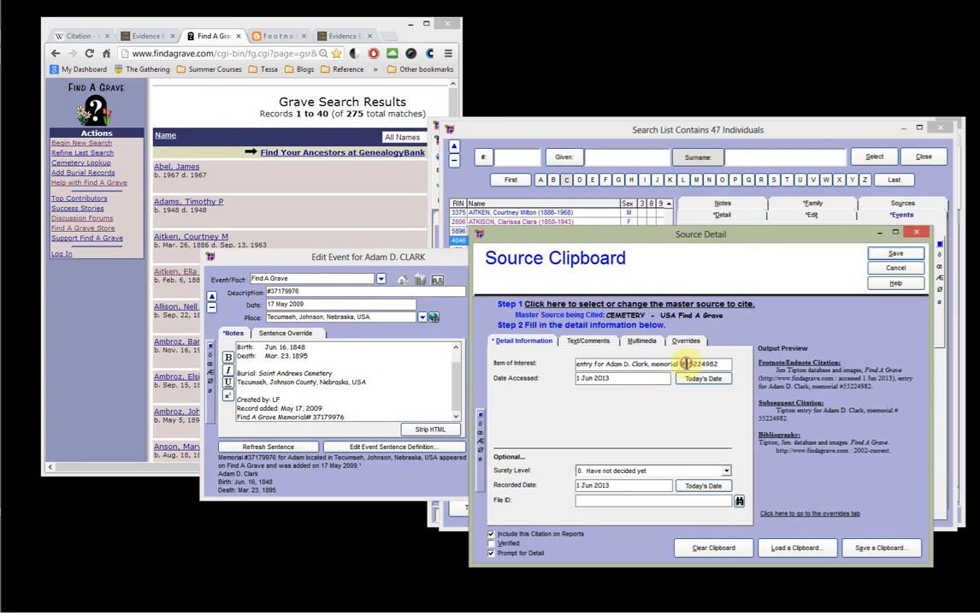
key(Delete)
key(Delete)
key(Delete)
key(Delete)
key(Delete)
key(Delete)
key(Delete)
key(Delete)
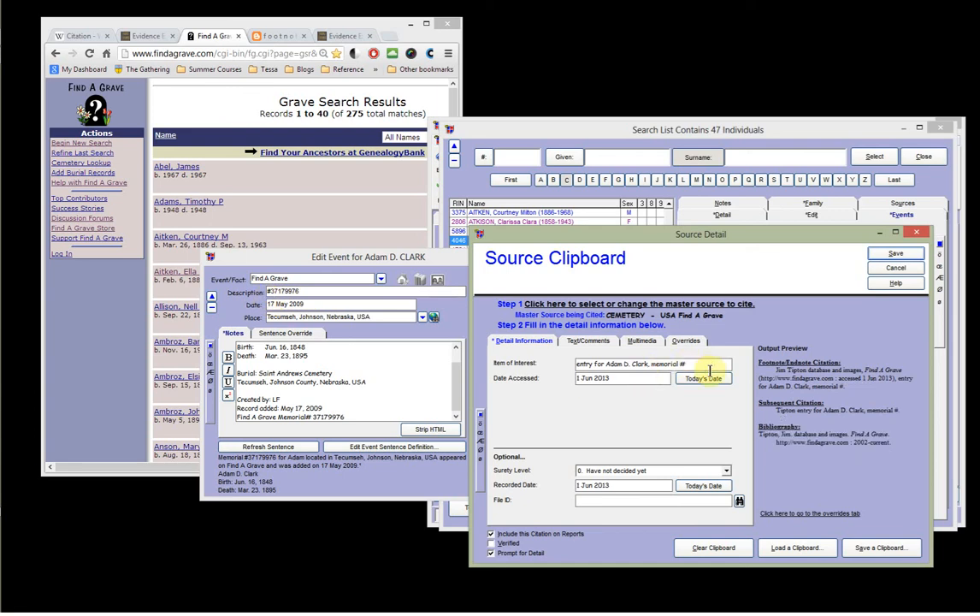
text(371)
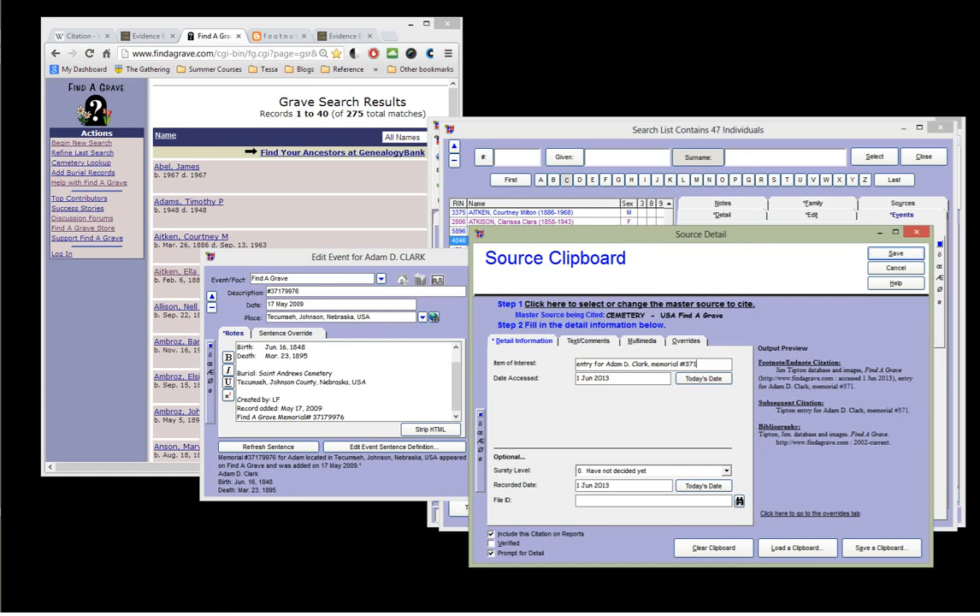
text(79976)
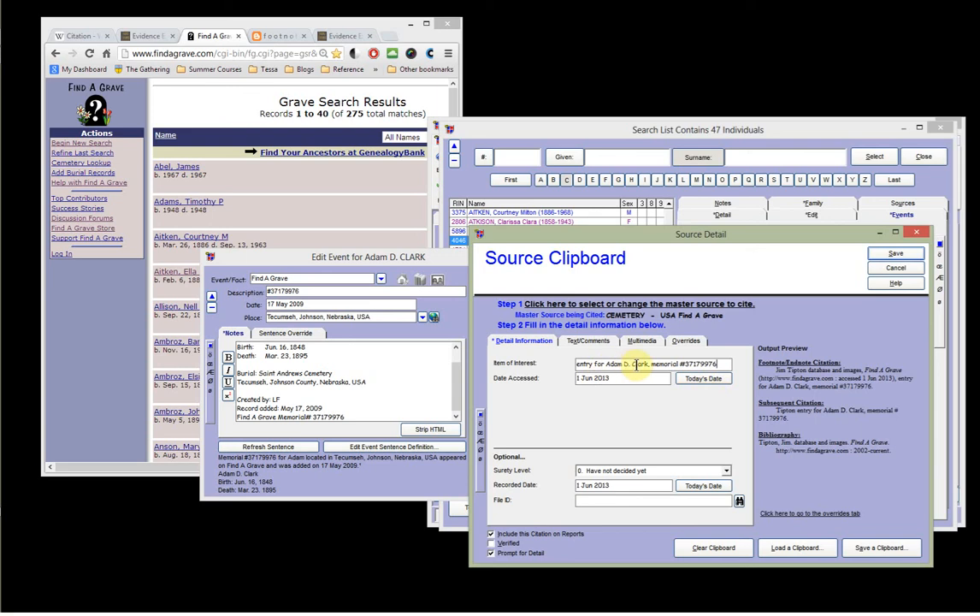
Set the citation's accessed date and recorded date to today's date, 11 Jun 2013, and save the Source Clipboard
click(691, 380)
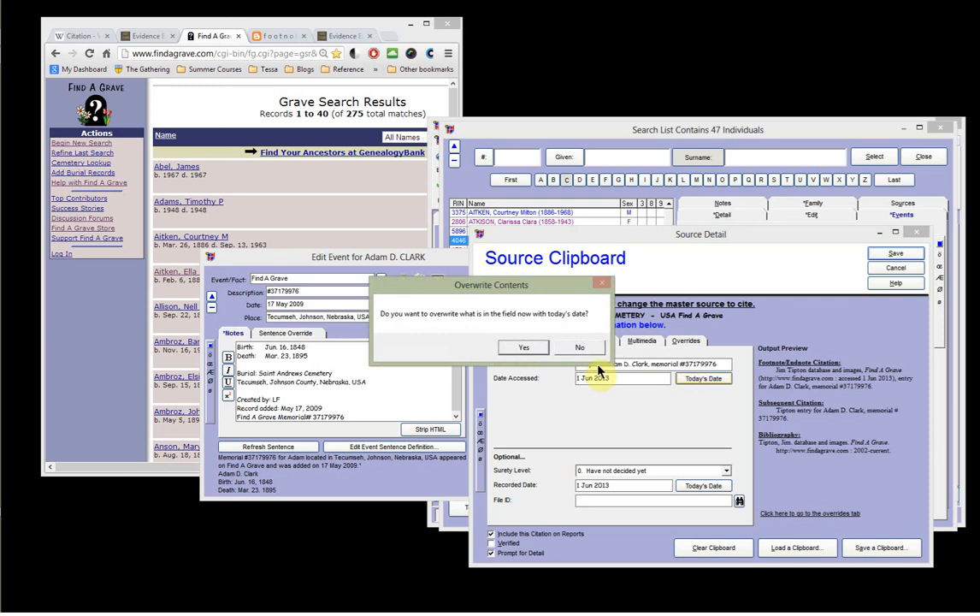
click(524, 346)
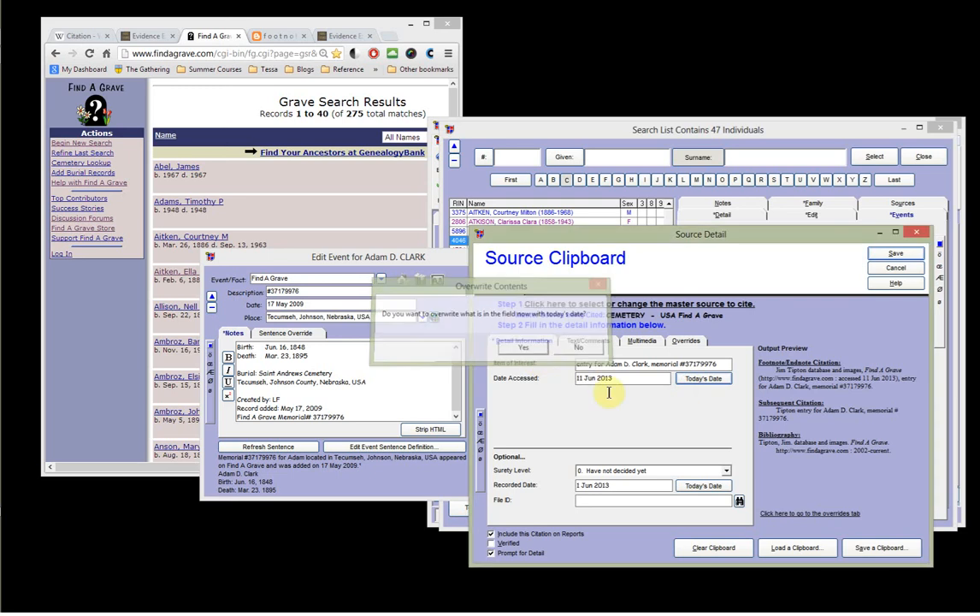
click(697, 485)
click(530, 349)
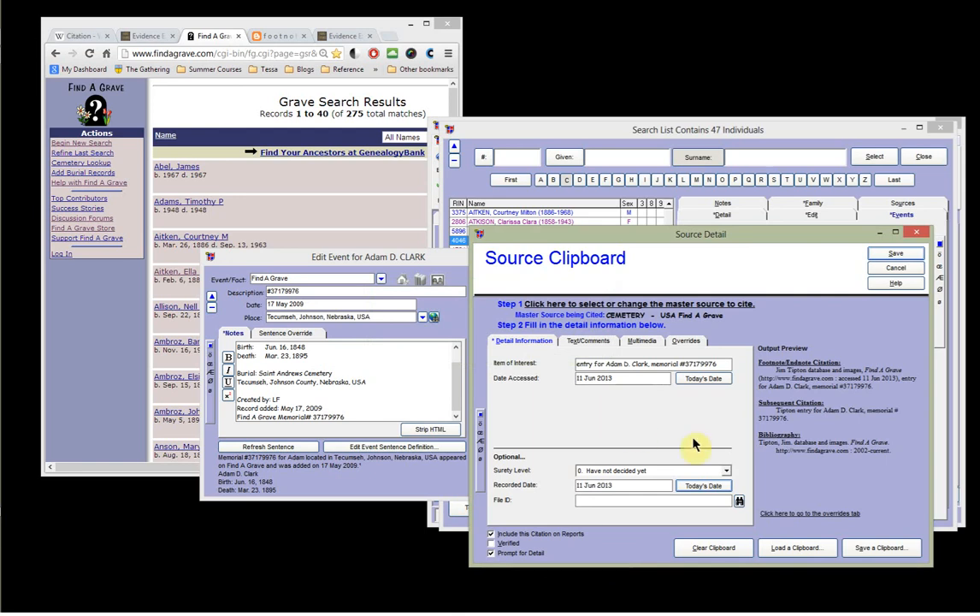
click(893, 256)
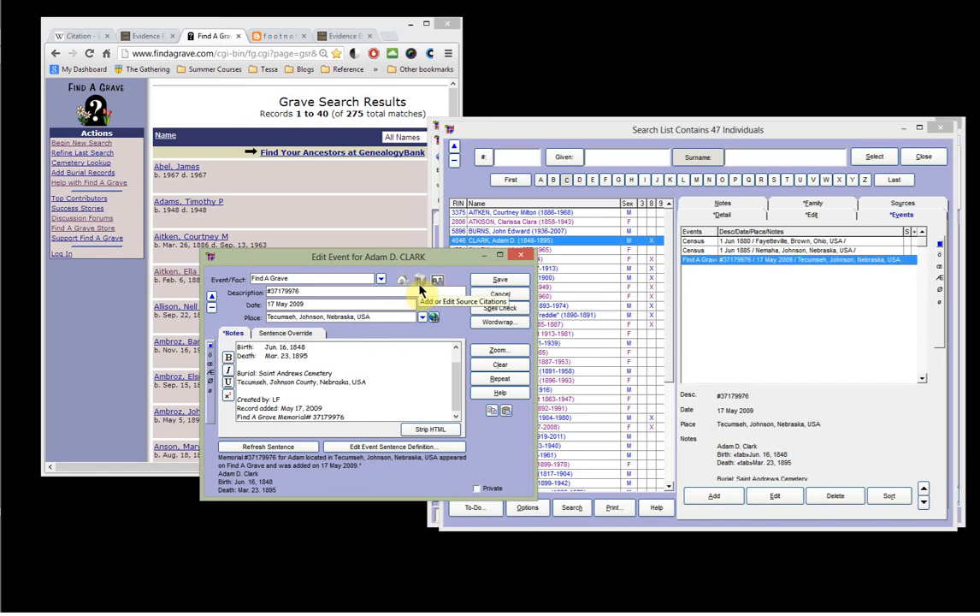
Attach the clipboard citation to the Find A Grave event, check its prompted details, and save the citation
click(212, 311)
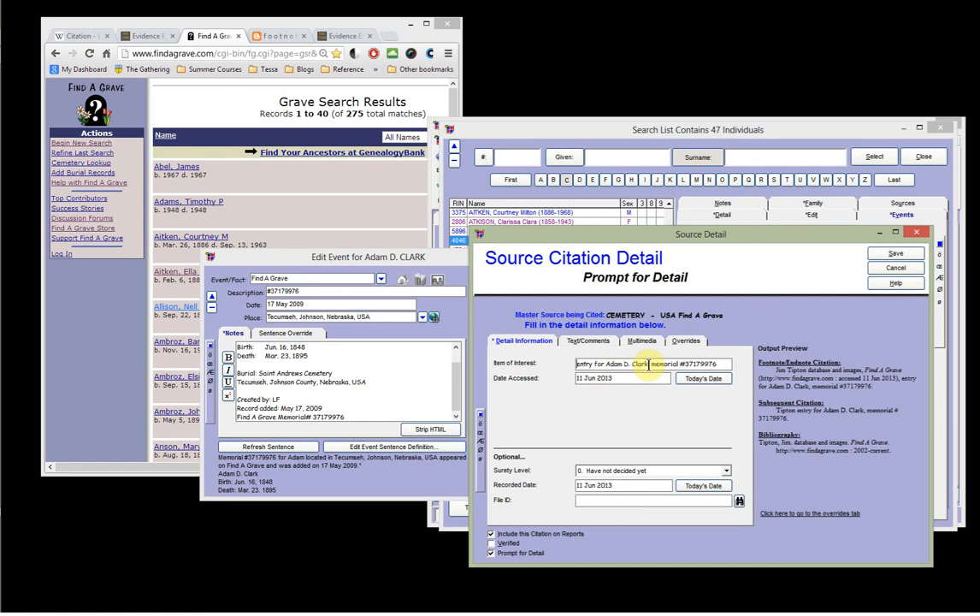
text(,)
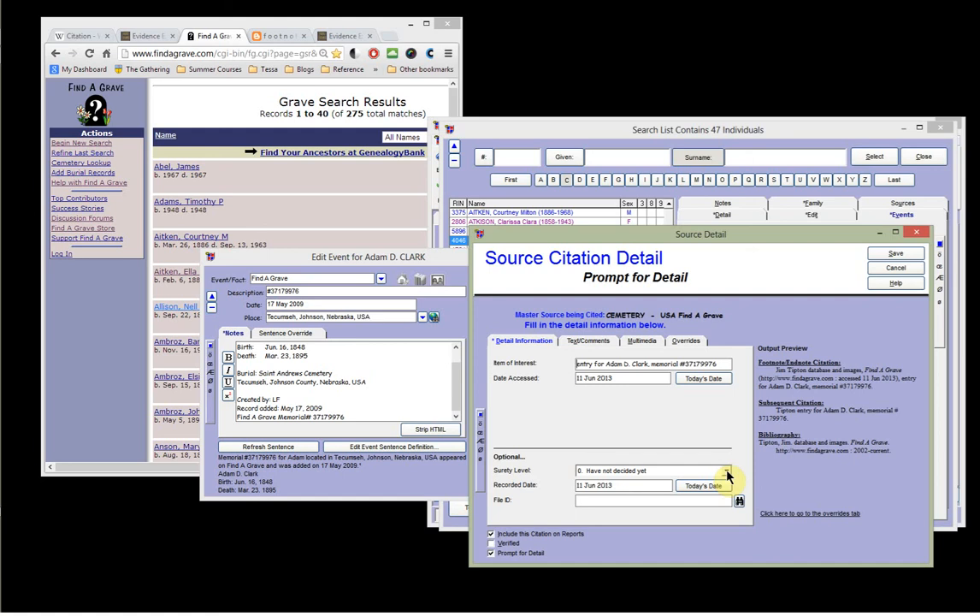
click(886, 255)
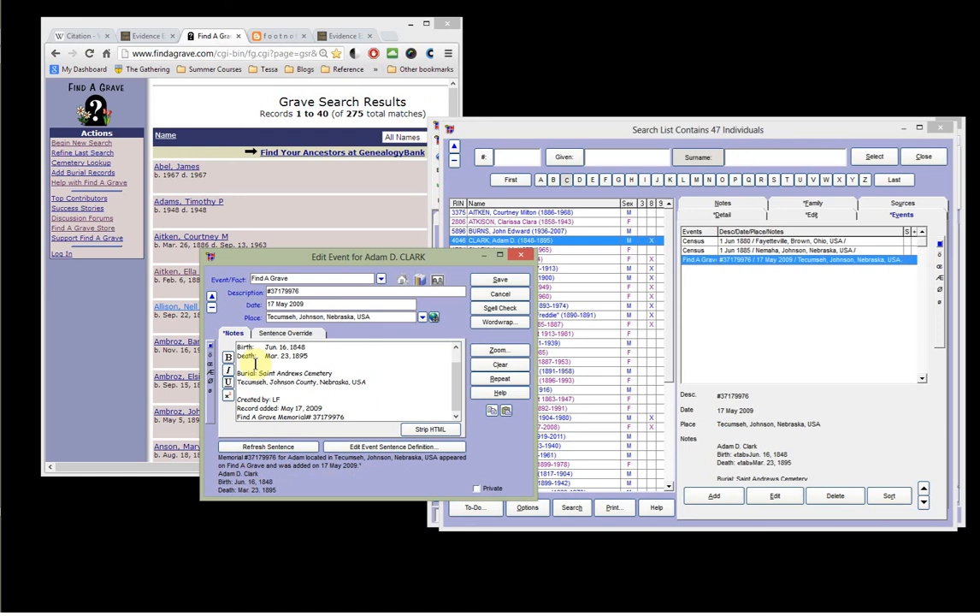
Check the event notes, save the Find A Grave event, and remove tag 8 from this individual
scroll(454, 356, up, 1)
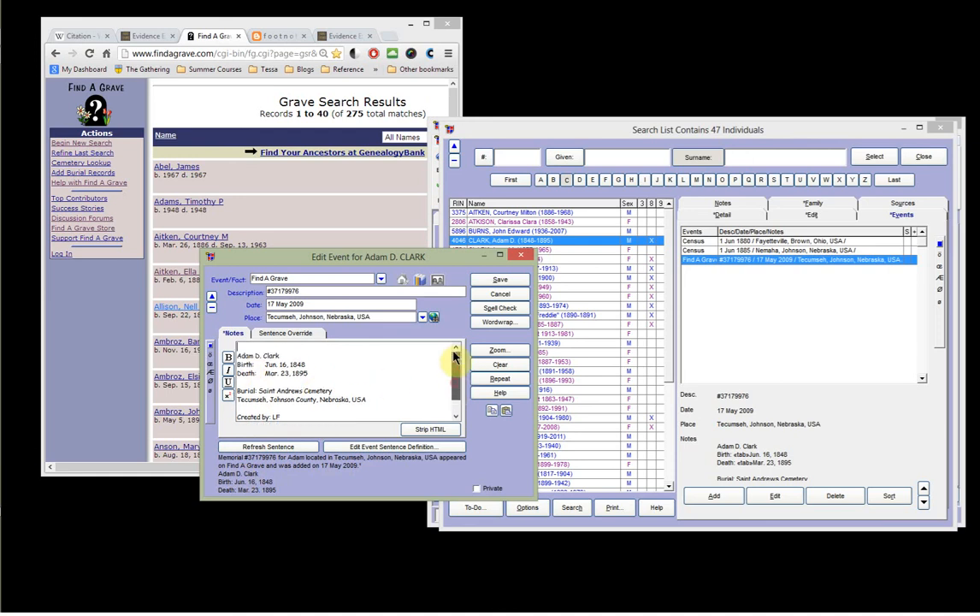
scroll(455, 395, down, 2)
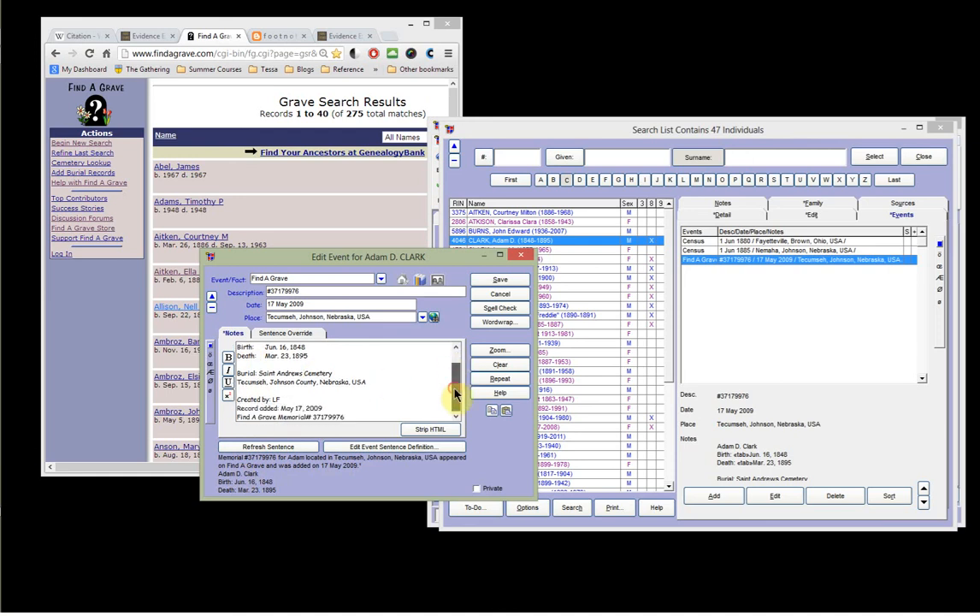
click(501, 281)
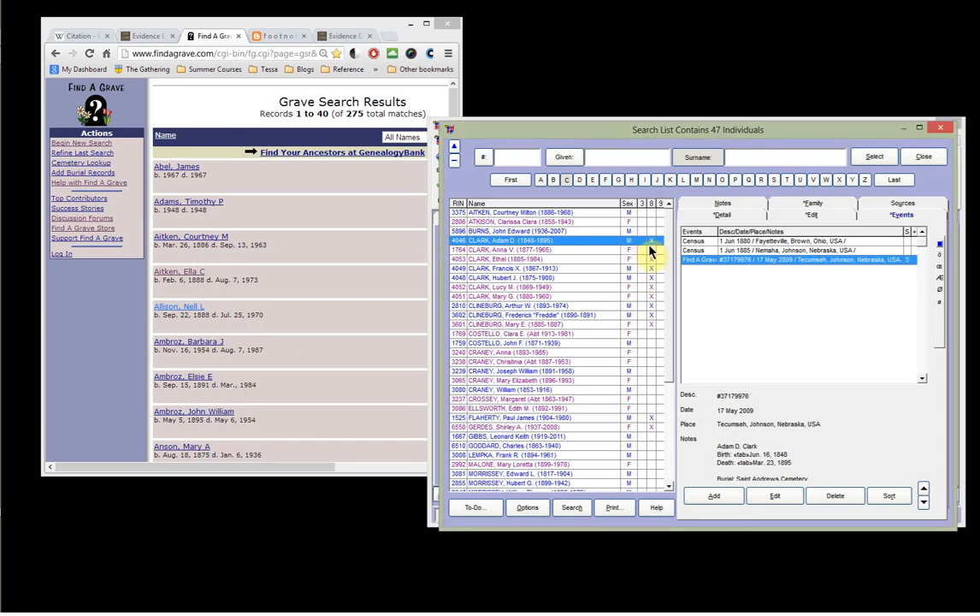
click(653, 240)
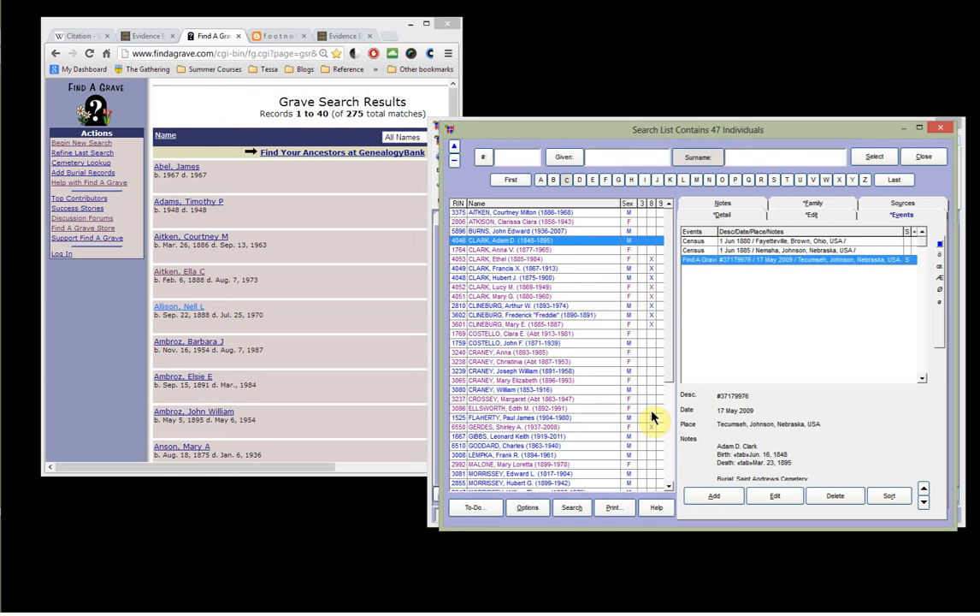
Close the search list and preview the chronology report for the husband shown in the family view
key(Escape)
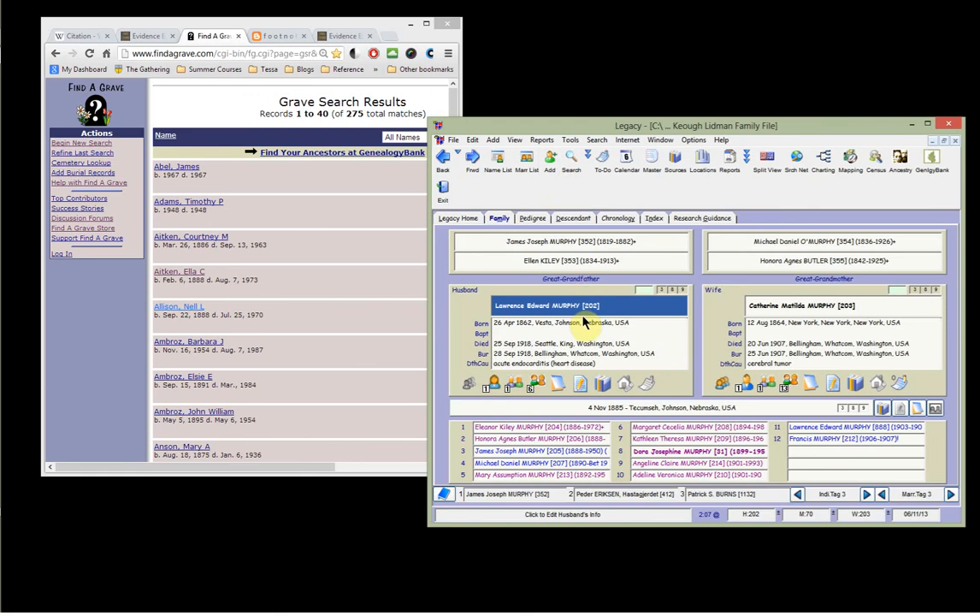
click(625, 222)
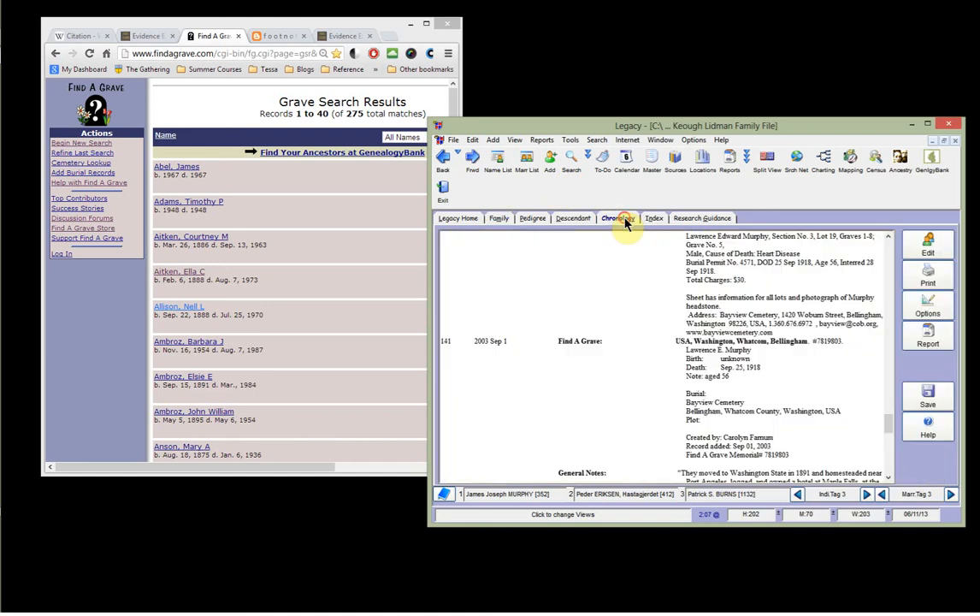
click(930, 339)
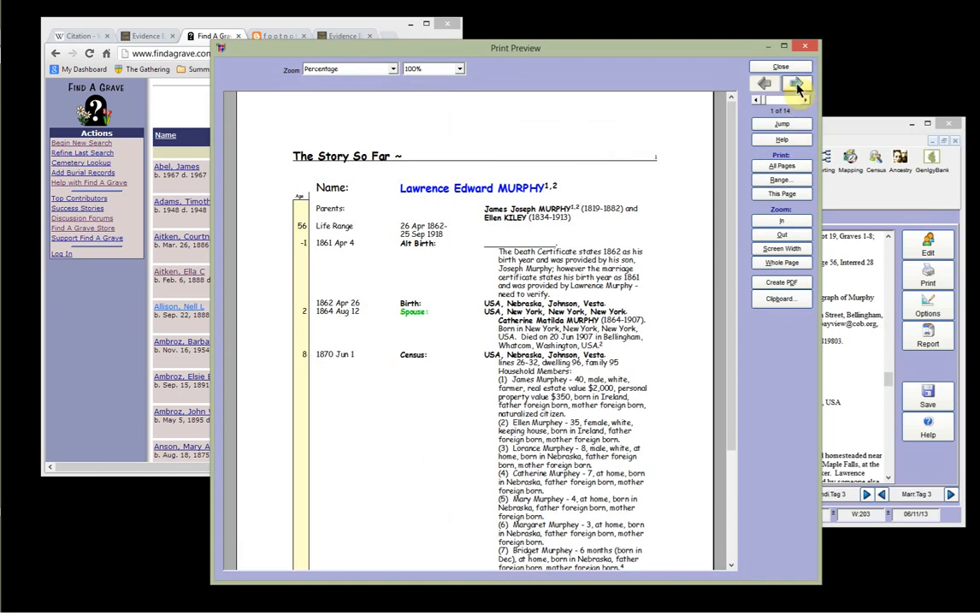
Examine the Find A Grave event in the chronology report and its footnote on the Source Citations pages
drag(732, 285, 732, 300)
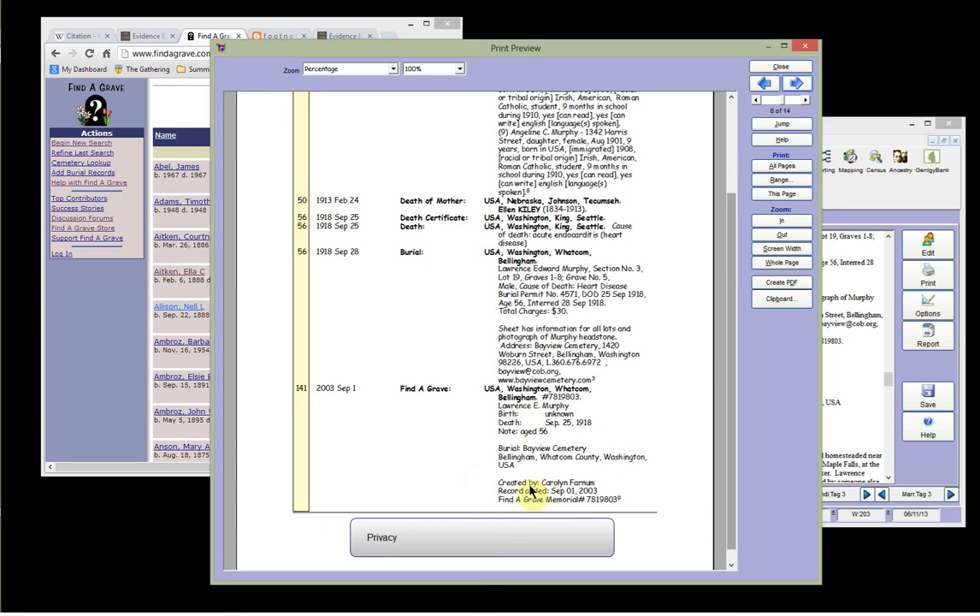
click(796, 87)
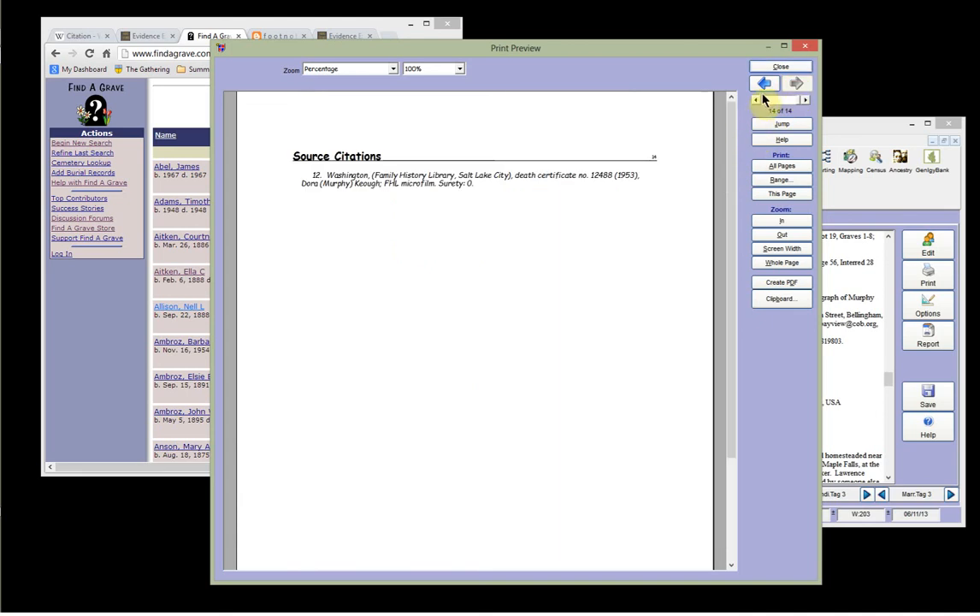
click(765, 89)
drag(737, 136, 738, 221)
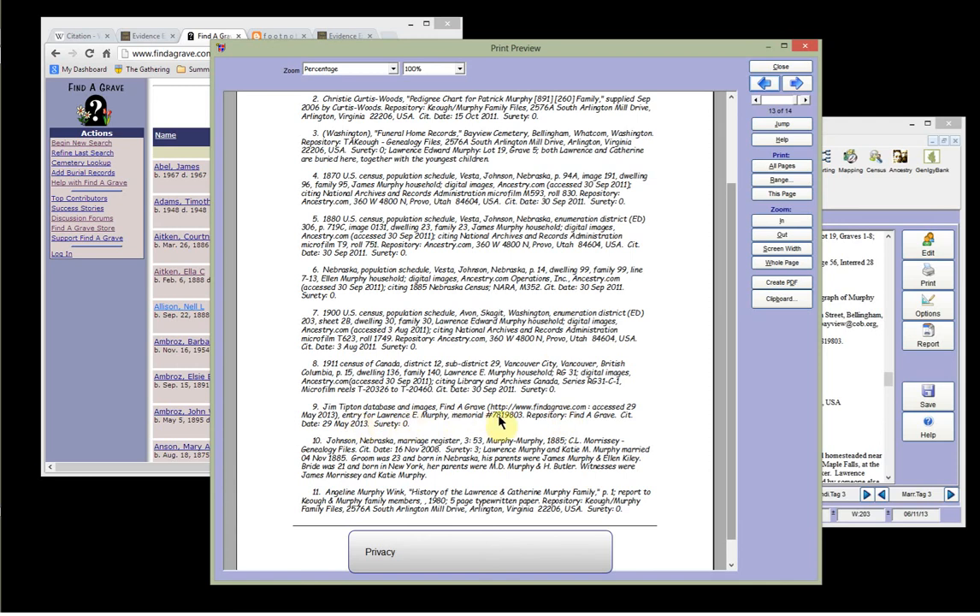
Switch to the Find A Grave website, look up memorial number 7819803, and view the memorial's details and photos
click(92, 147)
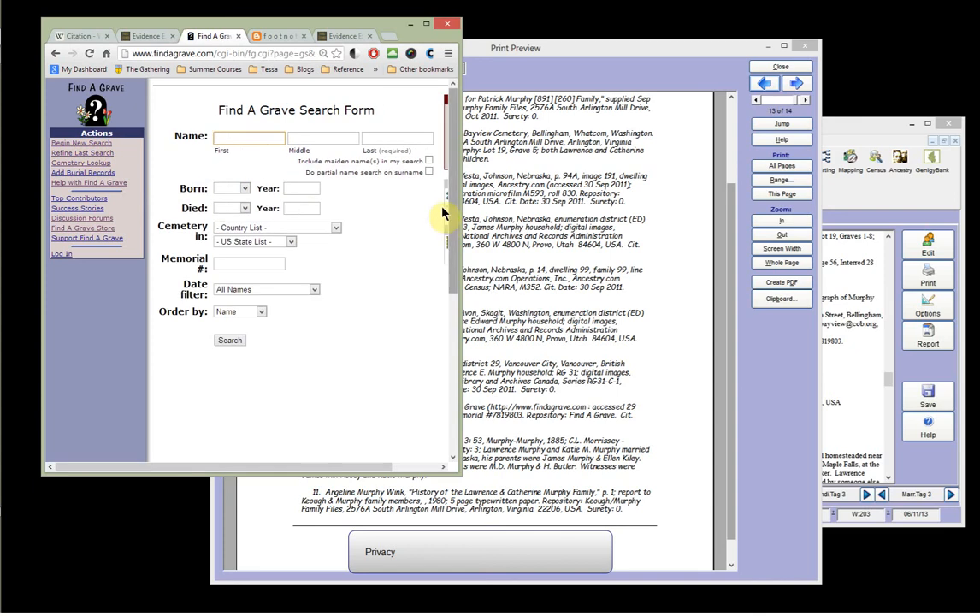
click(246, 264)
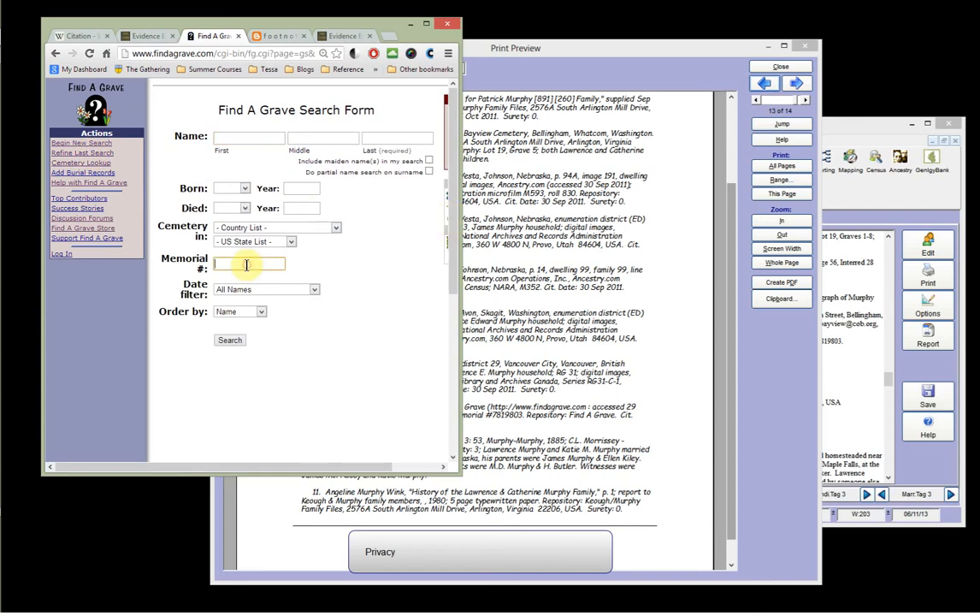
text(7819803)
click(233, 341)
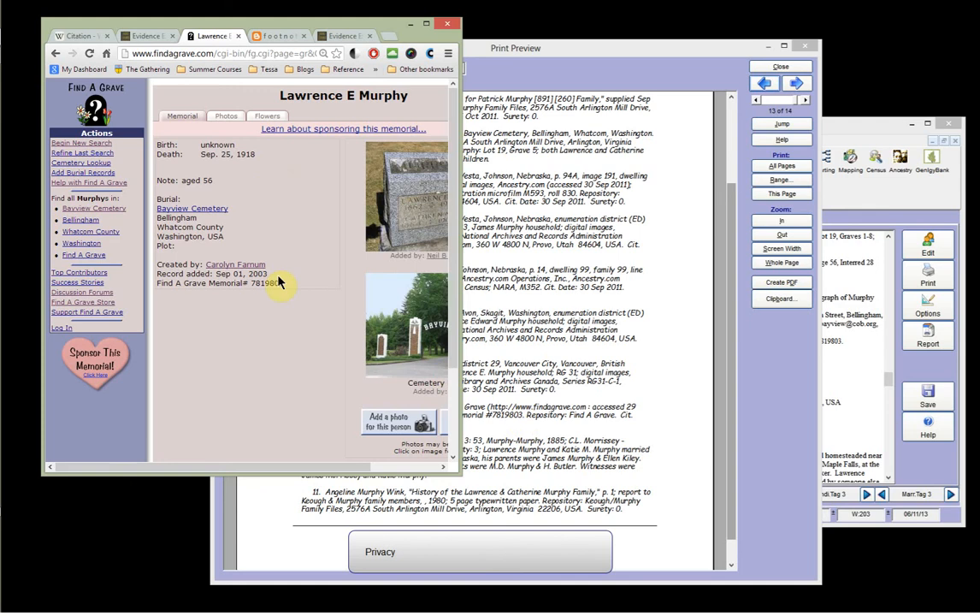
click(349, 469)
drag(349, 469, 415, 470)
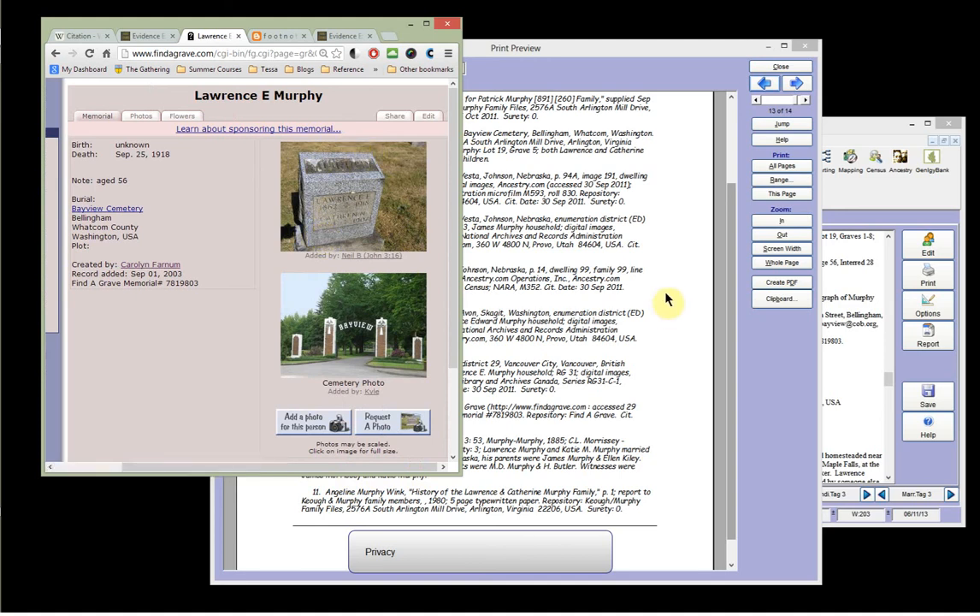
Close the chronology report preview in Legacy and return to the Family view
click(773, 70)
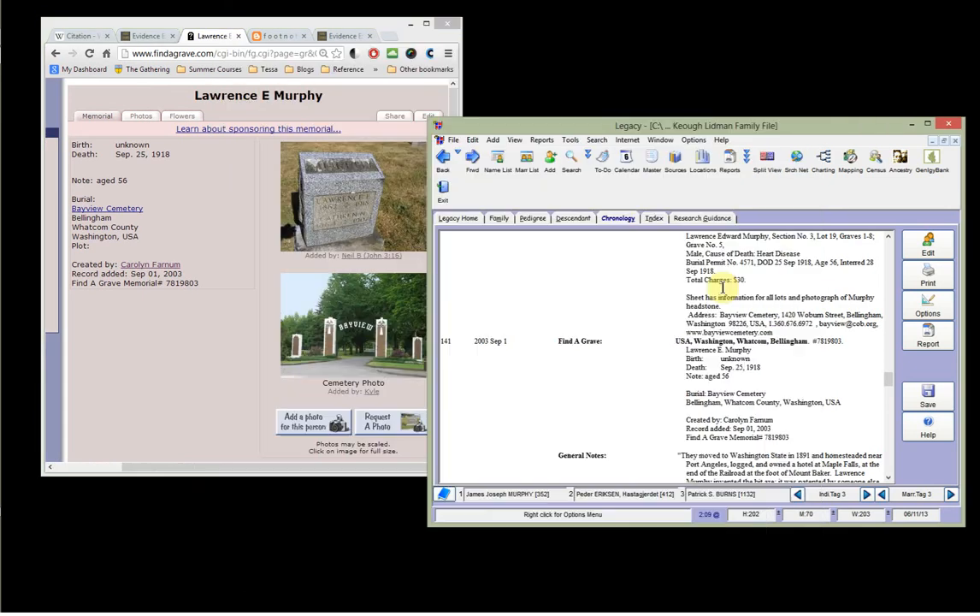
click(499, 218)
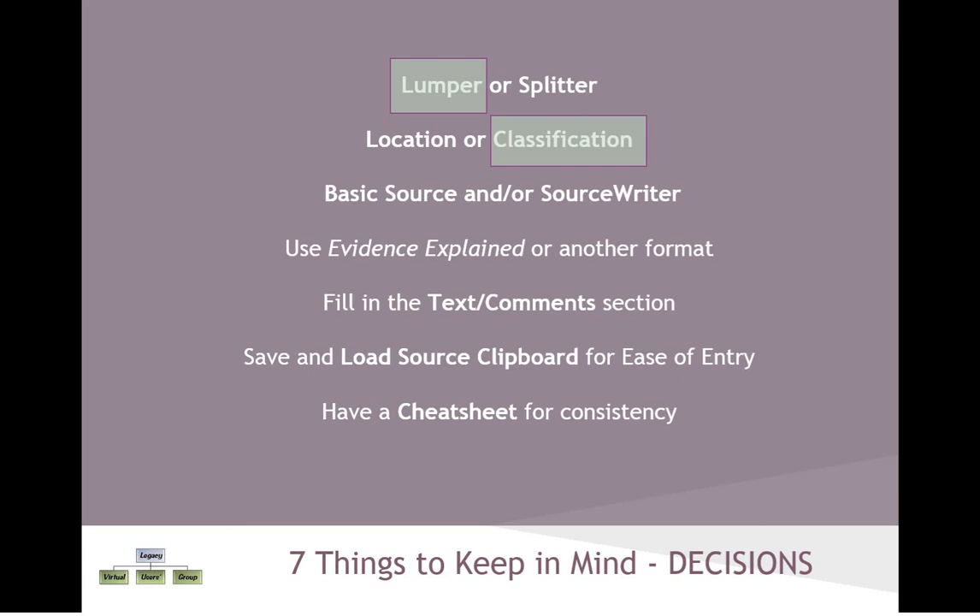
key(Right)
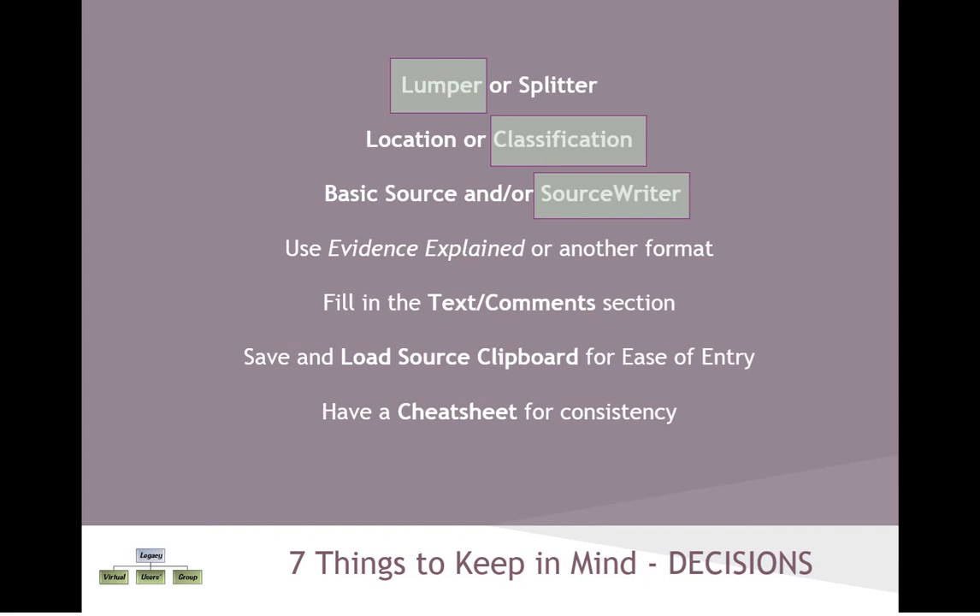
key(Right)
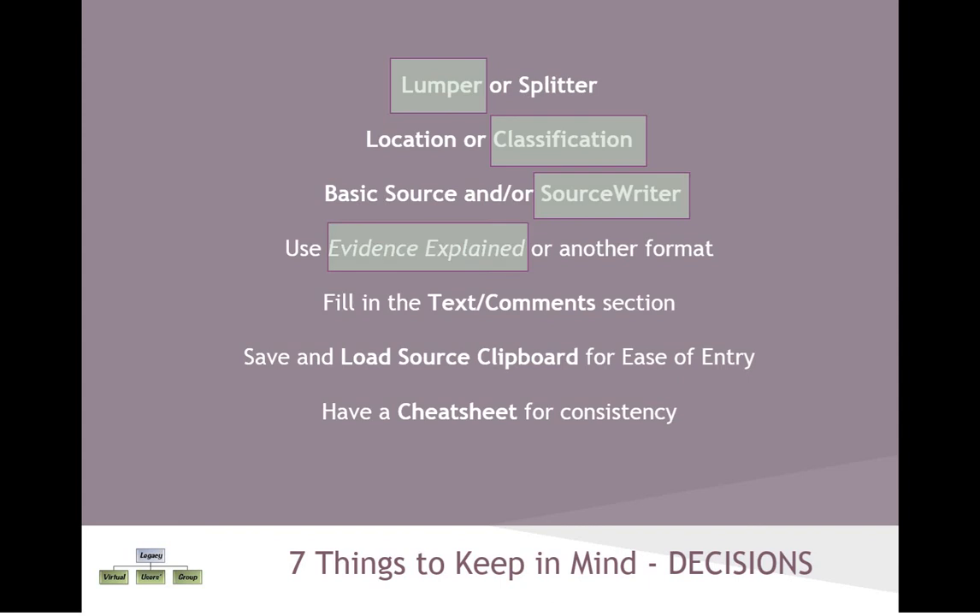
key(Right)
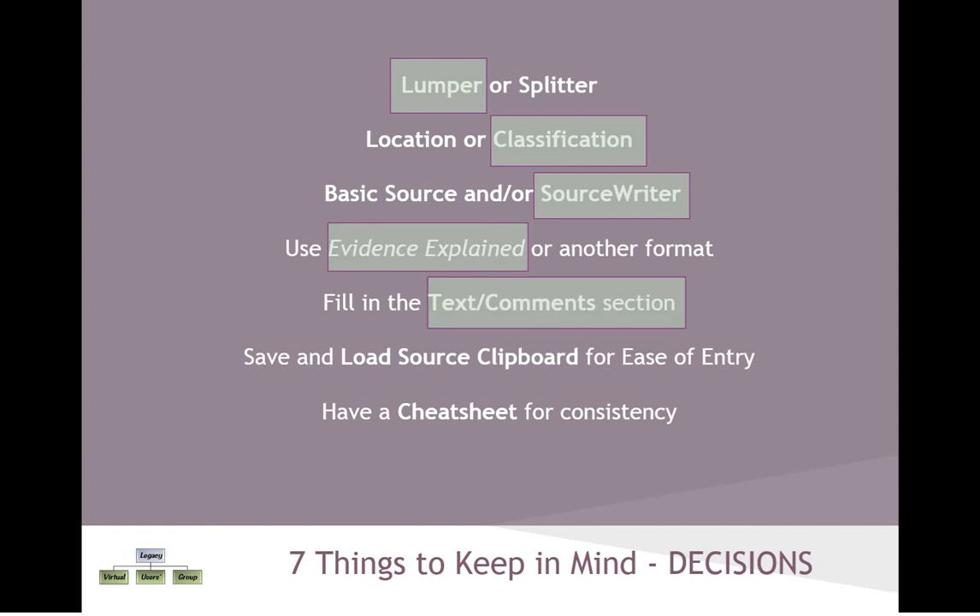